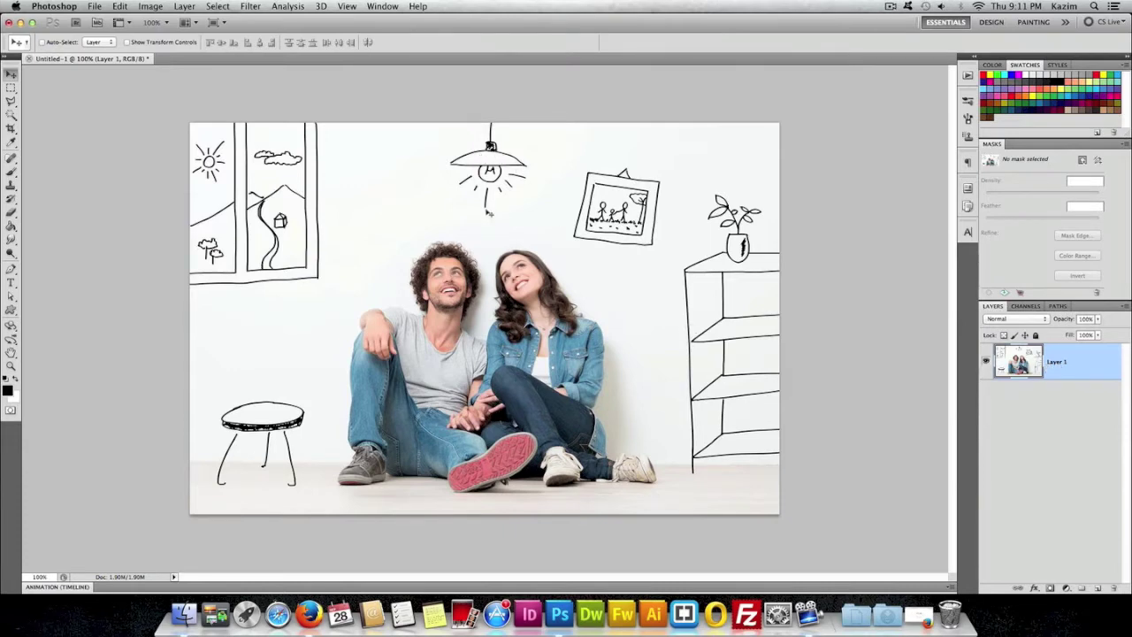
Rename the photo's Layer 1 to 'Image 1' in the Layers panel.
{"action": "left_click", "coordinate": [380, 7]}
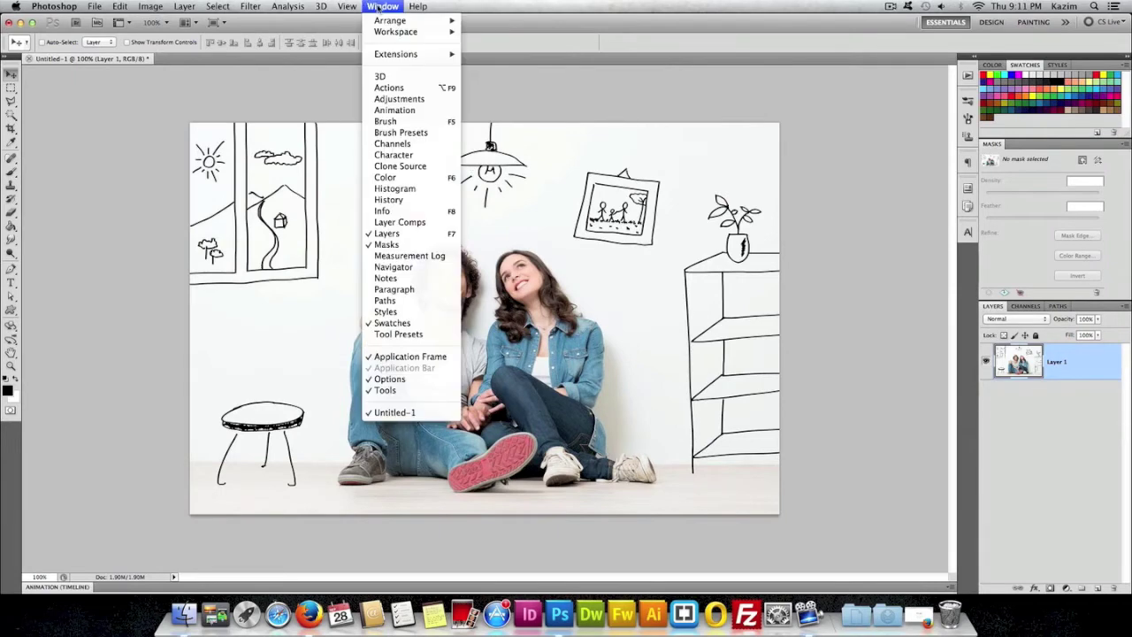
{"action": "left_click", "coordinate": [387, 234]}
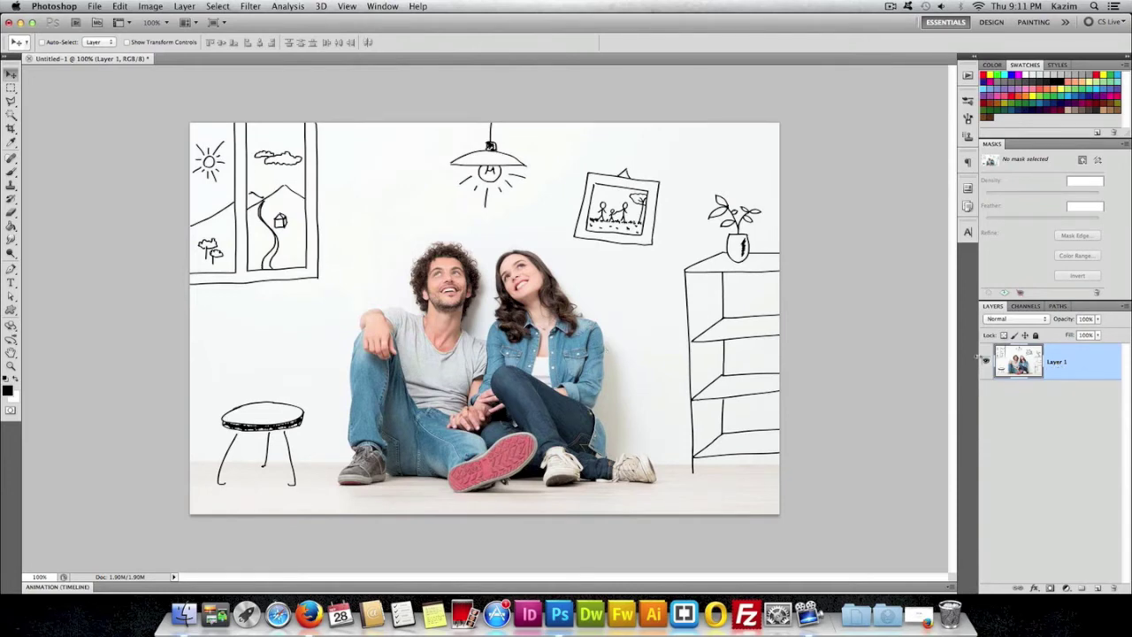
{"action": "double_click", "coordinate": [1059, 364]}
{"action": "key", "text": "BackSpace"}
{"action": "key", "text": "Return"}
Duplicate the Image 1 layer so an Image 1 copy sits above it.
{"action": "right_click", "coordinate": [1090, 360]}
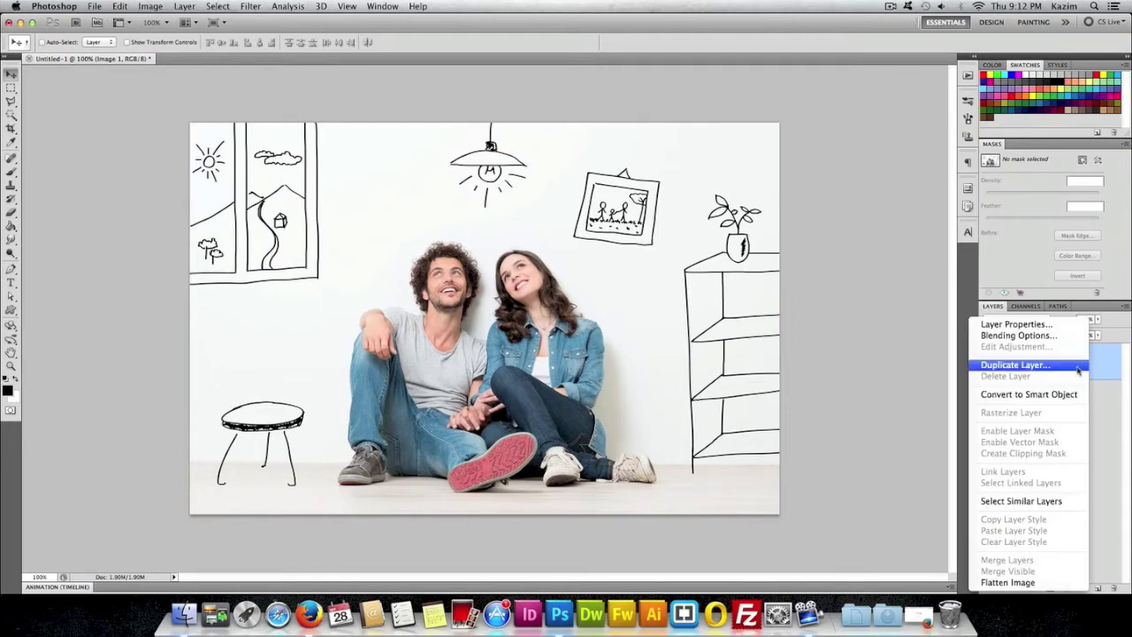
{"action": "left_click", "coordinate": [1078, 369]}
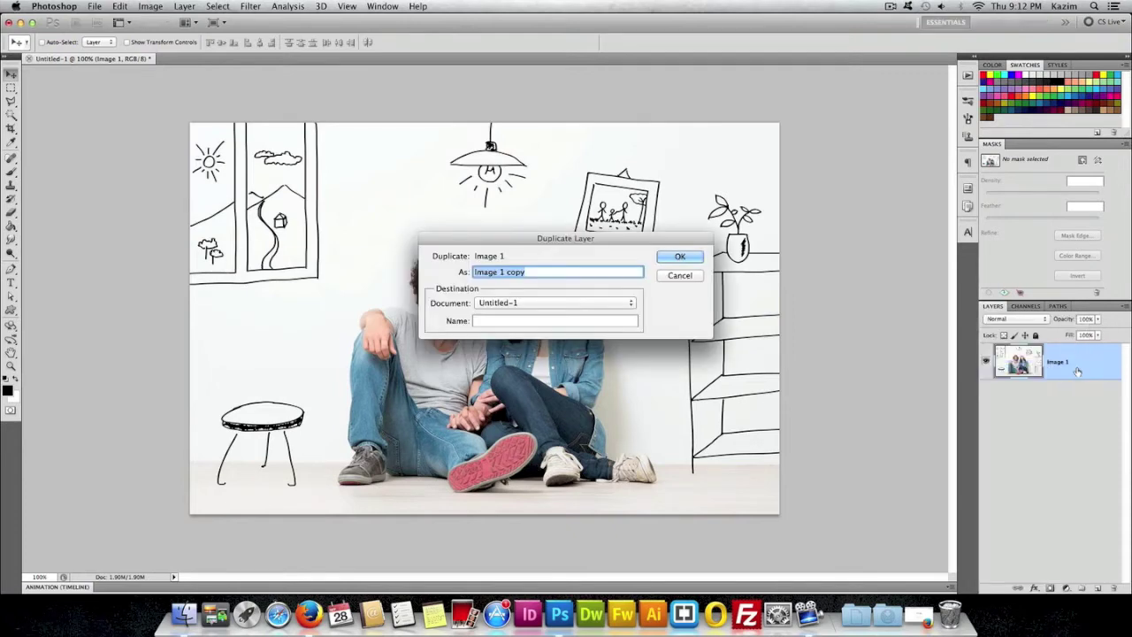
{"action": "left_click", "coordinate": [678, 256]}
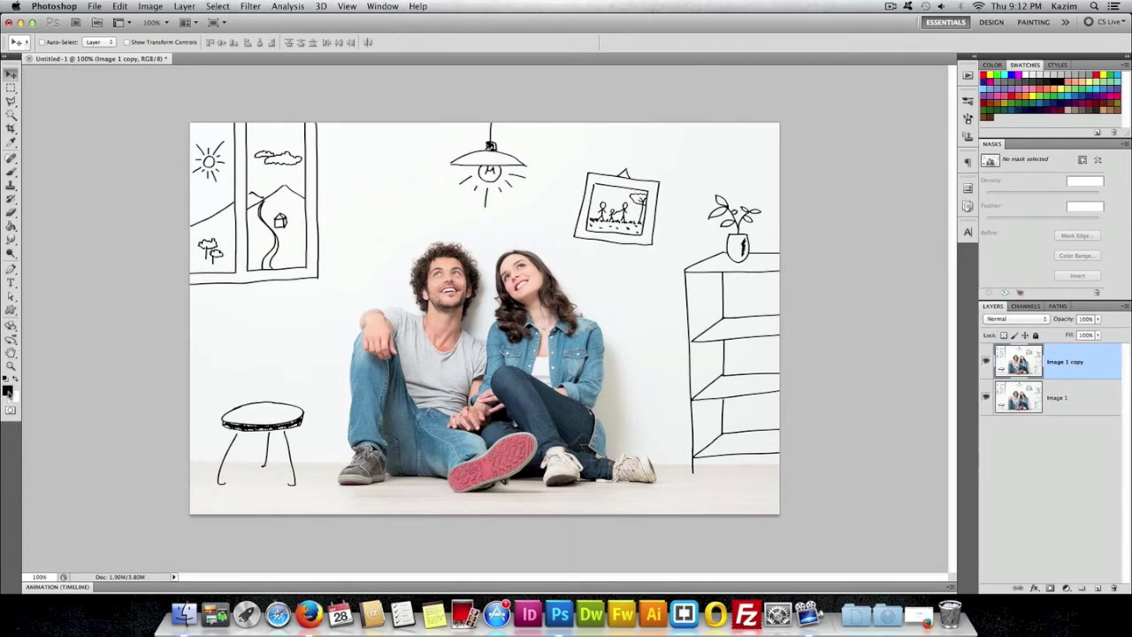
Set the foreground colour to bright yellow and Paint Bucket-fill the lamp's bulb.
{"action": "left_click", "coordinate": [7, 391]}
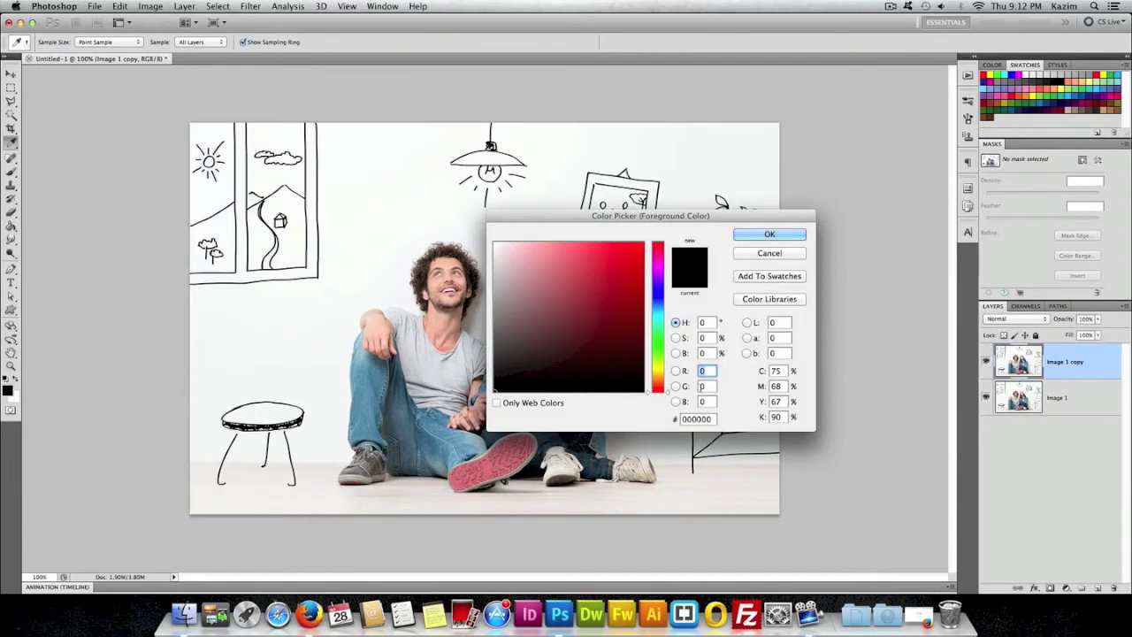
{"action": "left_click_drag", "start_coordinate": [664, 396], "coordinate": [668, 371]}
{"action": "left_click_drag", "start_coordinate": [609, 275], "coordinate": [614, 242]}
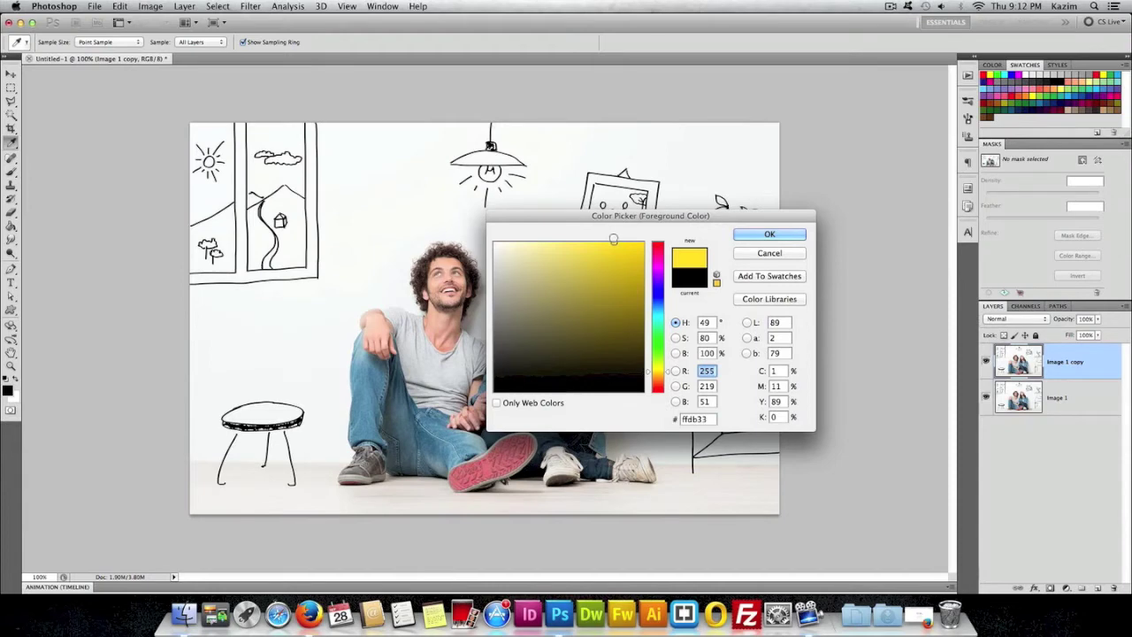
{"action": "left_click", "coordinate": [769, 235]}
{"action": "key", "text": "v"}
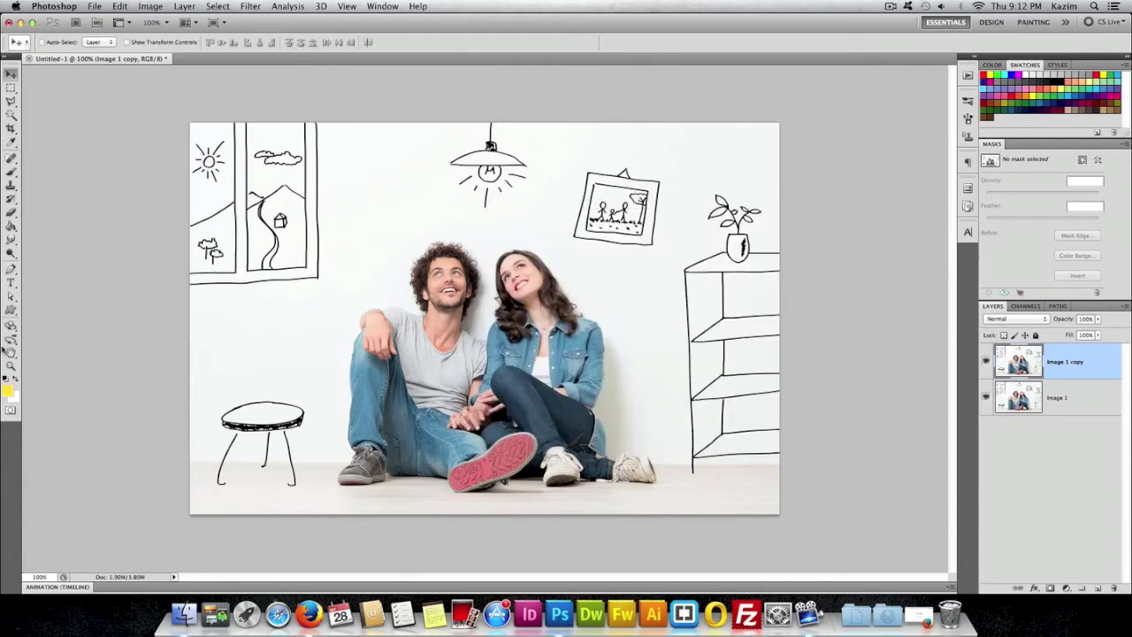
{"action": "left_click", "coordinate": [11, 227]}
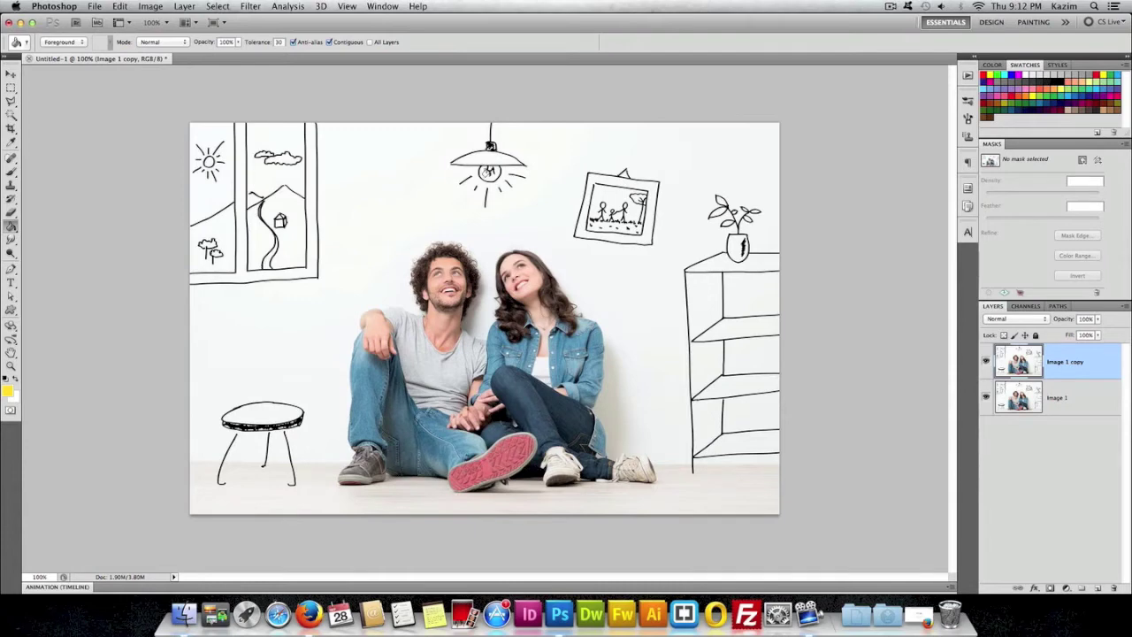
{"action": "left_click", "coordinate": [488, 171]}
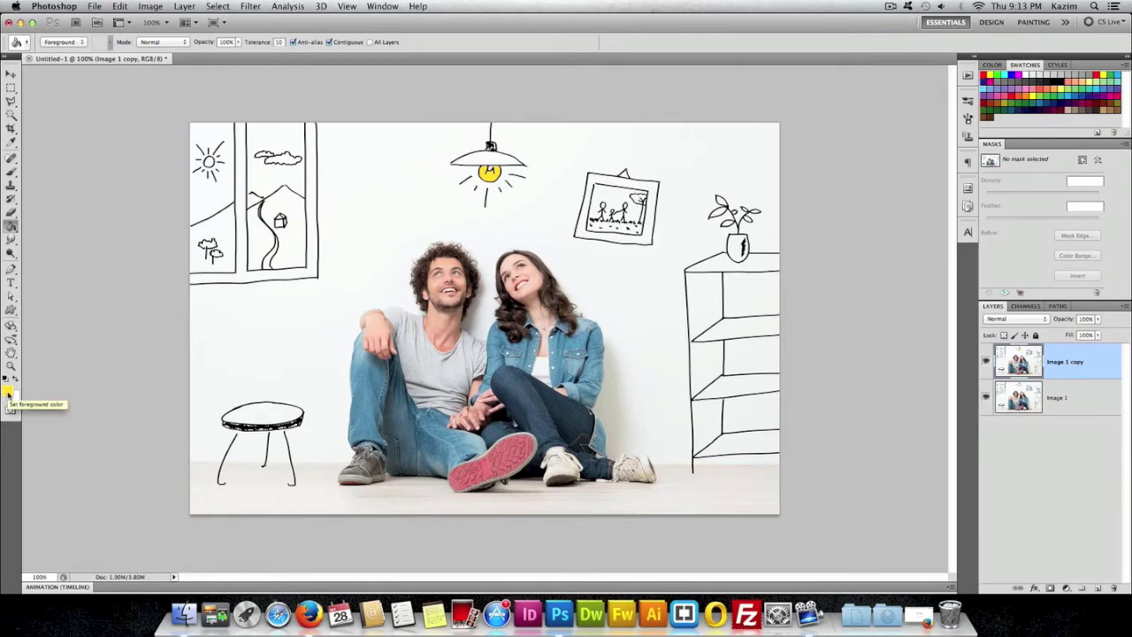
Change the foreground colour from yellow to green.
{"action": "left_click", "coordinate": [8, 392]}
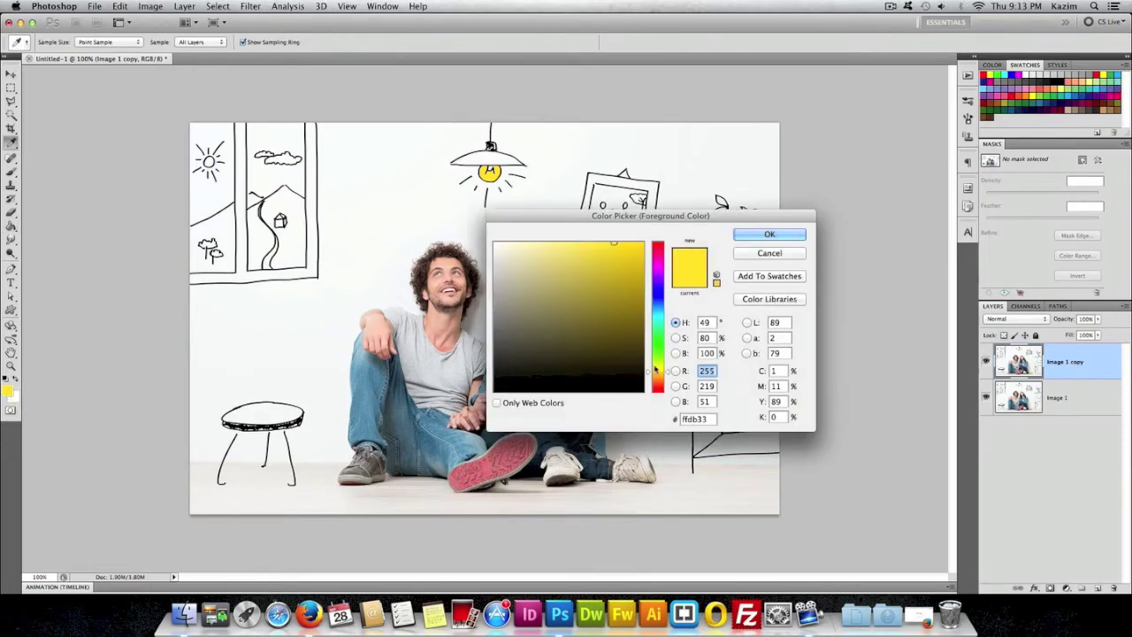
{"action": "mouse_move", "coordinate": [664, 373]}
{"action": "left_mouse_down"}
{"action": "mouse_move", "coordinate": [666, 298]}
{"action": "mouse_move", "coordinate": [665, 348]}
{"action": "left_mouse_up"}
{"action": "left_click_drag", "start_coordinate": [586, 282], "coordinate": [581, 289]}
{"action": "left_click", "coordinate": [769, 235]}
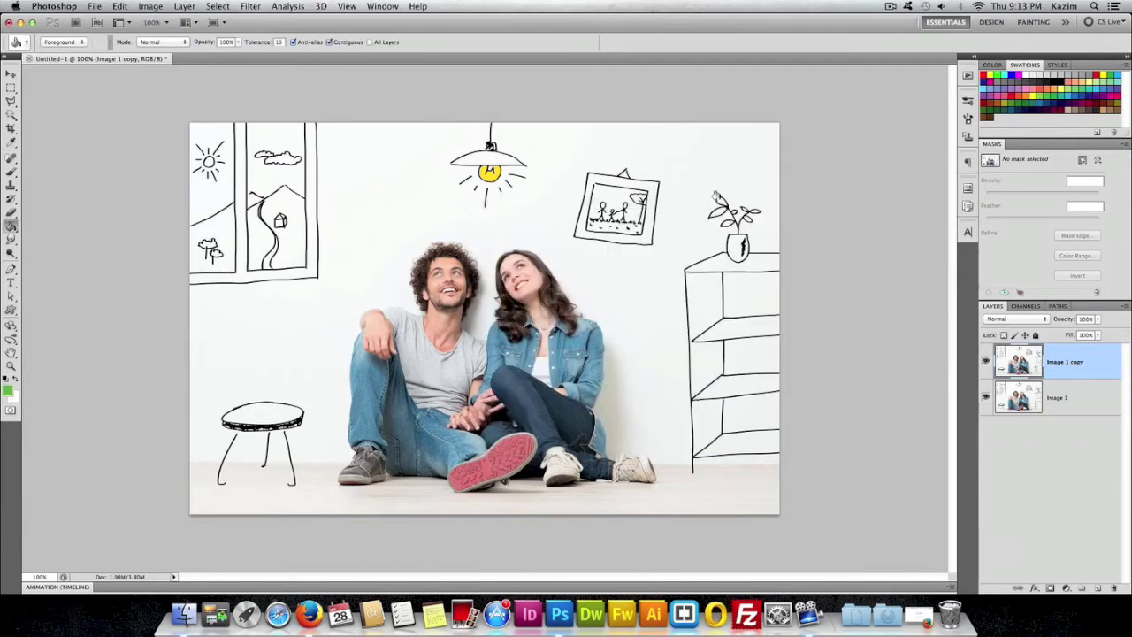
Paint Bucket-fill each leaf of the potted plant with green.
{"action": "left_click", "coordinate": [719, 200]}
{"action": "left_click", "coordinate": [718, 210]}
{"action": "left_click", "coordinate": [743, 205]}
{"action": "left_click", "coordinate": [741, 207]}
{"action": "left_click", "coordinate": [740, 215]}
{"action": "left_click", "coordinate": [747, 217]}
{"action": "left_click", "coordinate": [374, 7]}
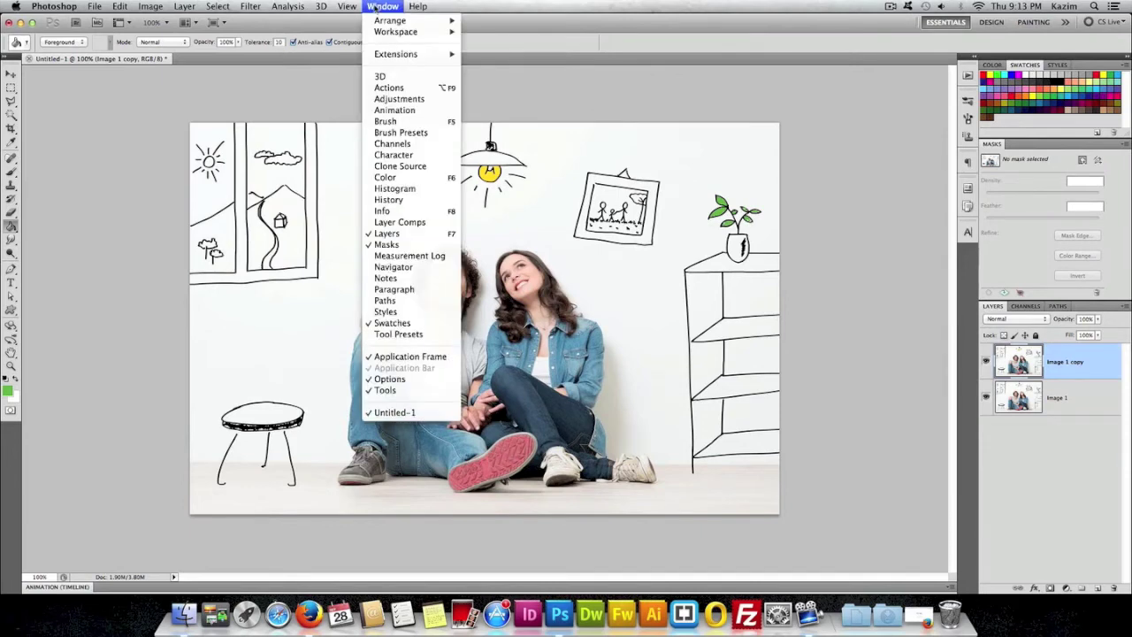
Fill the vase on the shelf and the small table top with brown.
{"action": "left_click", "coordinate": [1065, 6]}
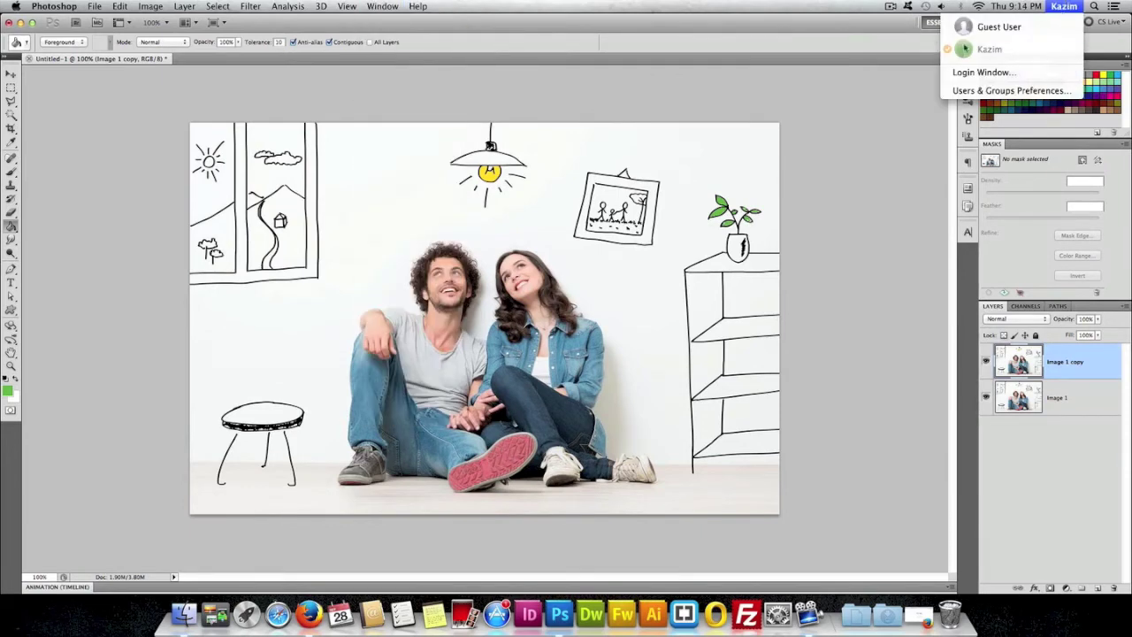
{"action": "left_click", "coordinate": [874, 61]}
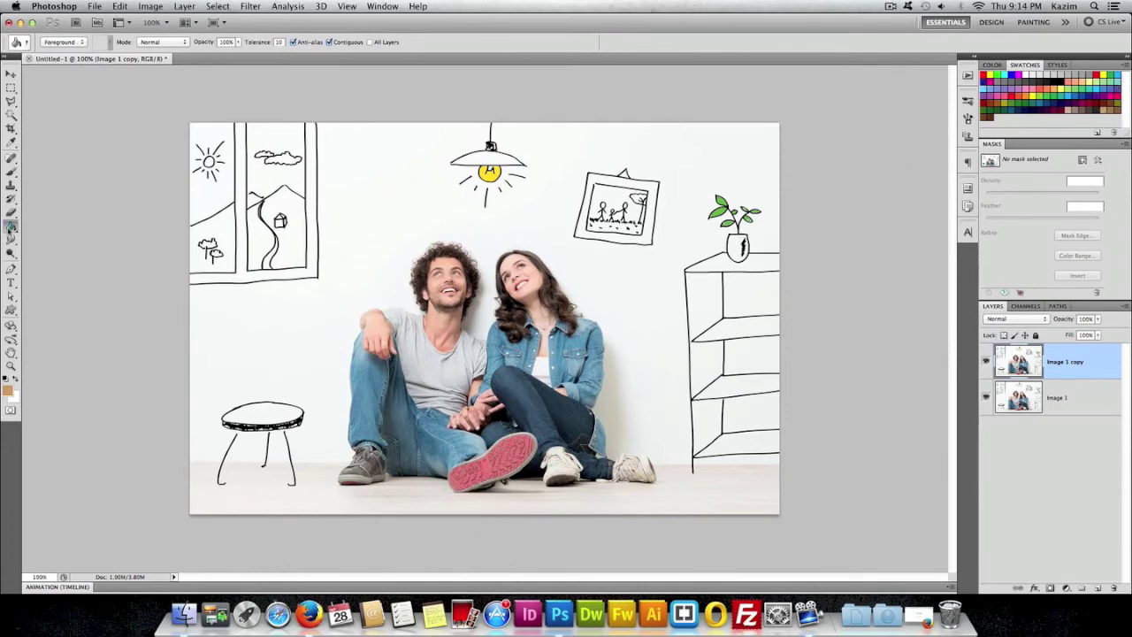
{"action": "left_click", "coordinate": [729, 240]}
{"action": "left_click", "coordinate": [262, 408]}
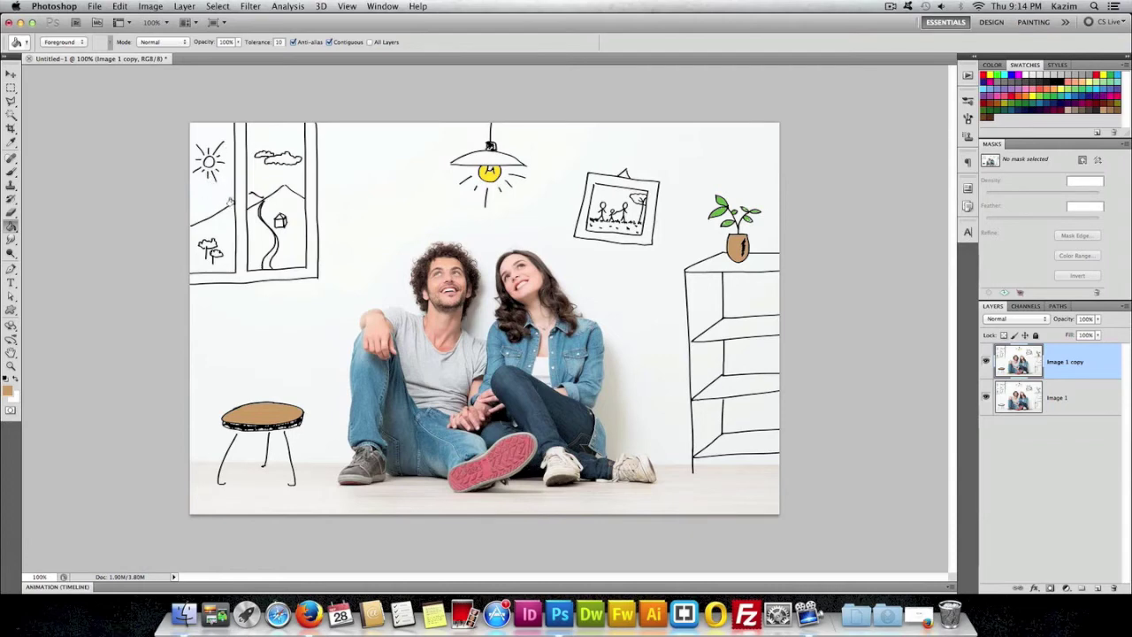
{"action": "left_click", "coordinate": [12, 143]}
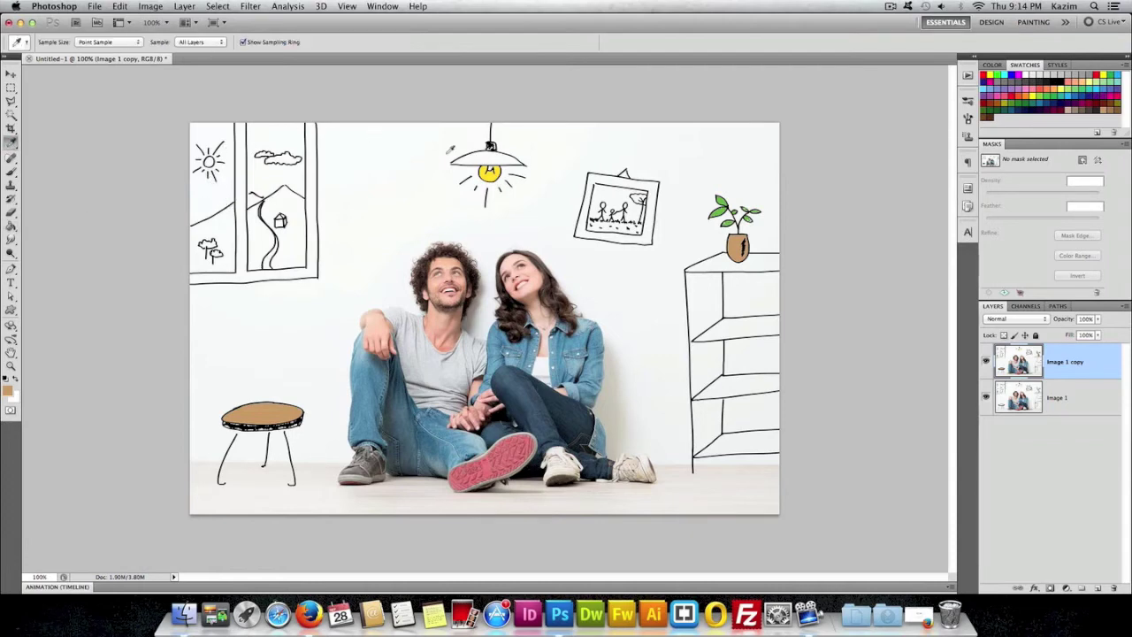
Fill the sun with the bulb's sampled yellow and both window panes light blue.
{"action": "left_click", "coordinate": [492, 172]}
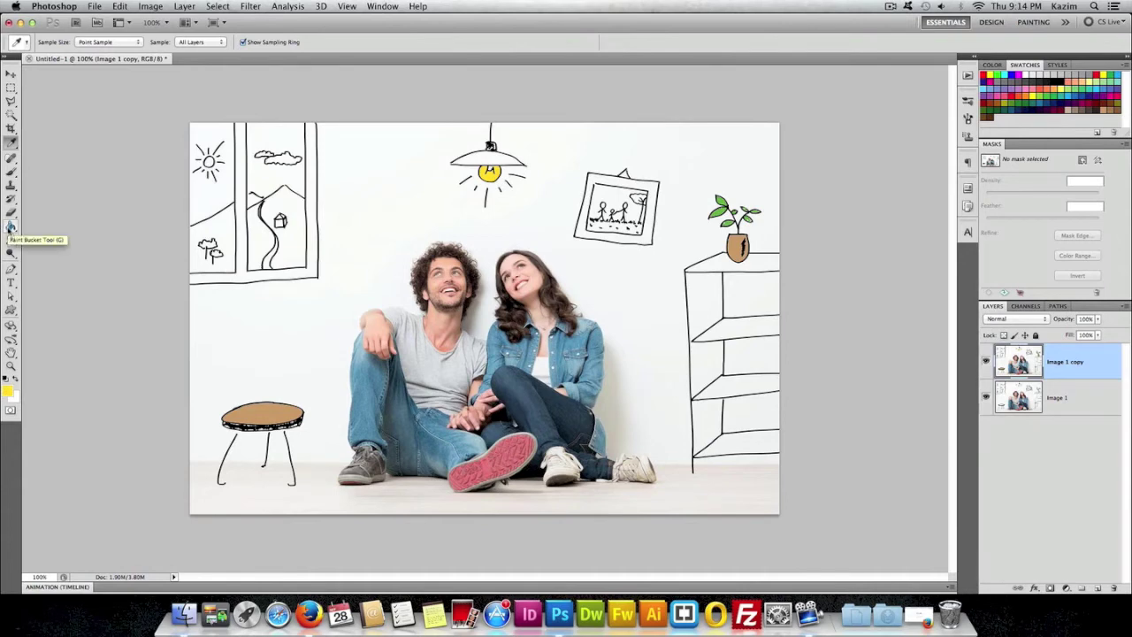
{"action": "left_click", "coordinate": [11, 228]}
{"action": "left_click", "coordinate": [207, 159]}
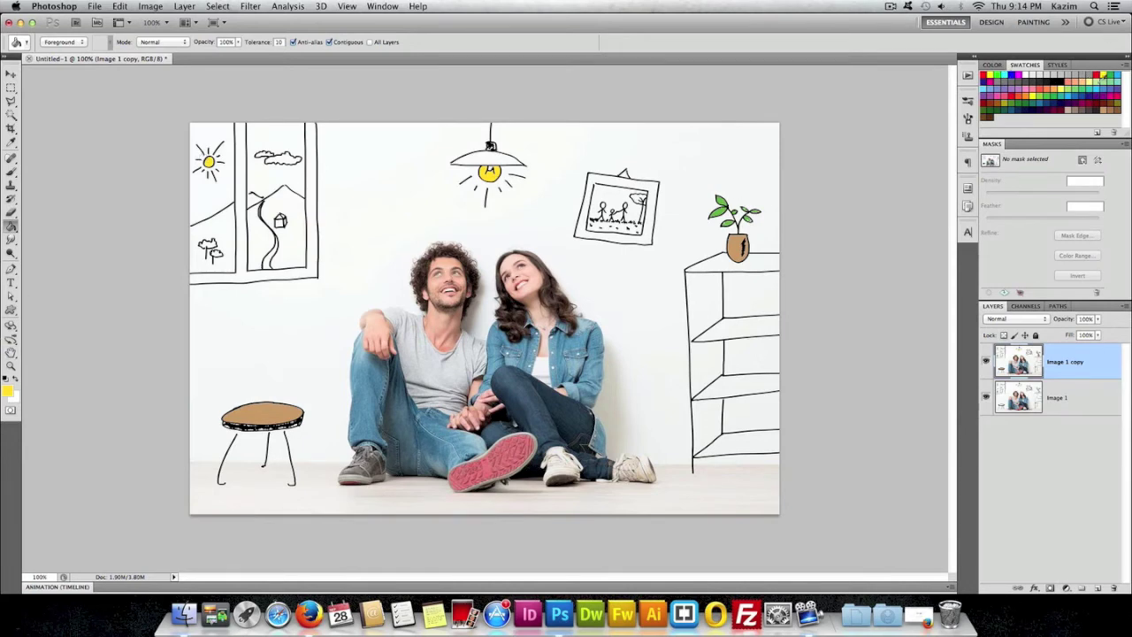
{"action": "left_click", "coordinate": [1073, 92]}
{"action": "left_click", "coordinate": [254, 175]}
{"action": "left_click", "coordinate": [202, 195]}
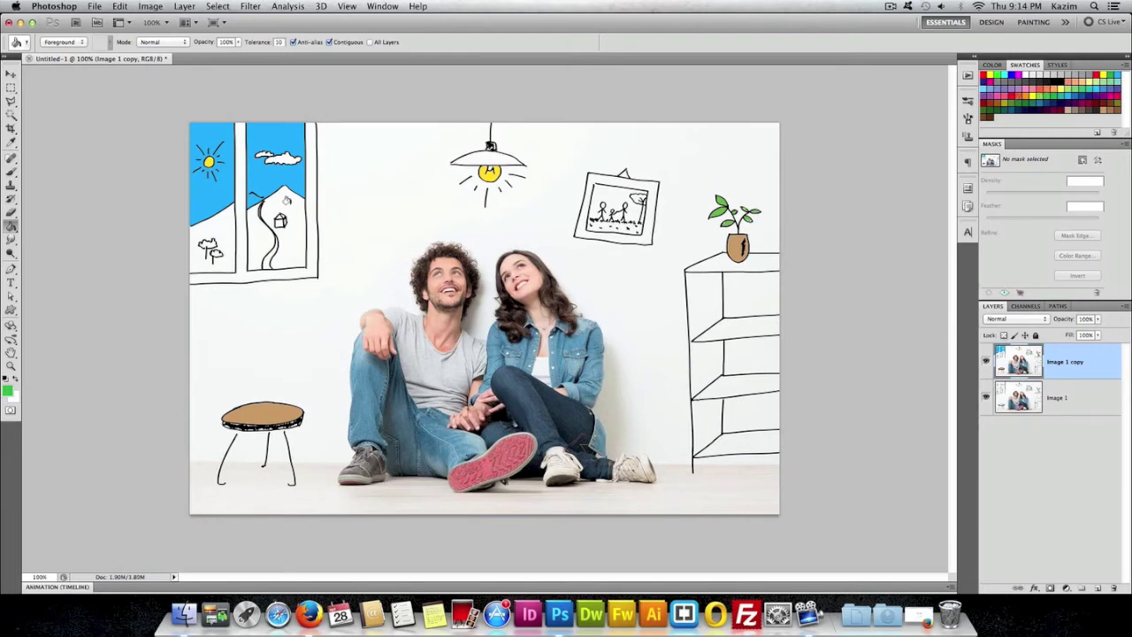
Fill the hills in the window panes green and show the Animation timeline.
{"action": "left_click", "coordinate": [287, 200]}
{"action": "left_click", "coordinate": [253, 229]}
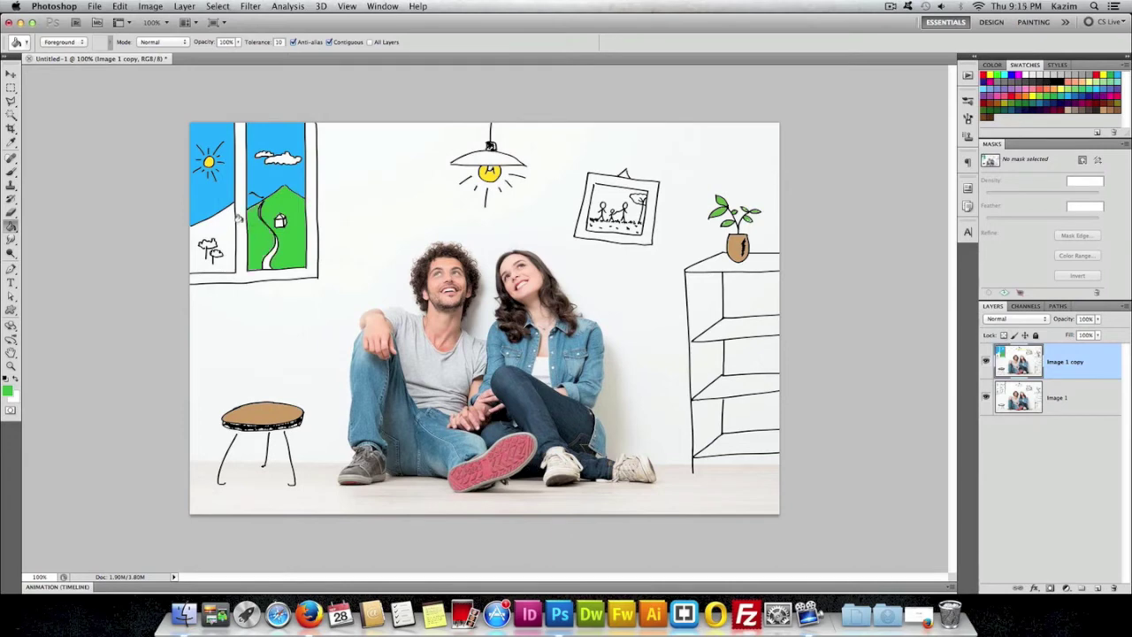
{"action": "left_click", "coordinate": [219, 222]}
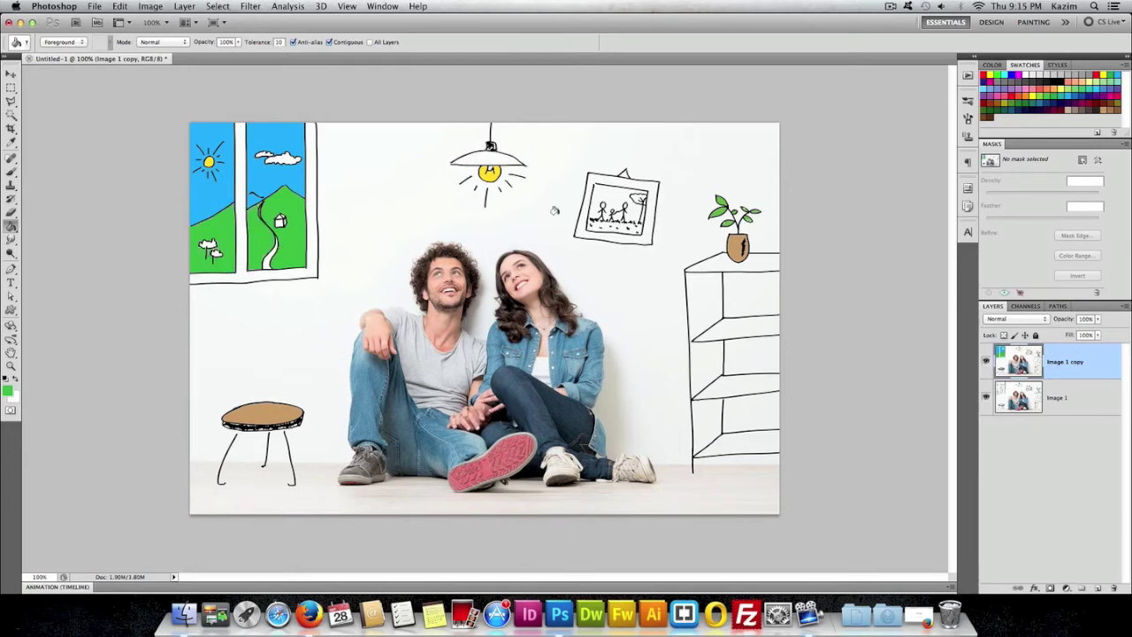
{"action": "left_click", "coordinate": [10, 74]}
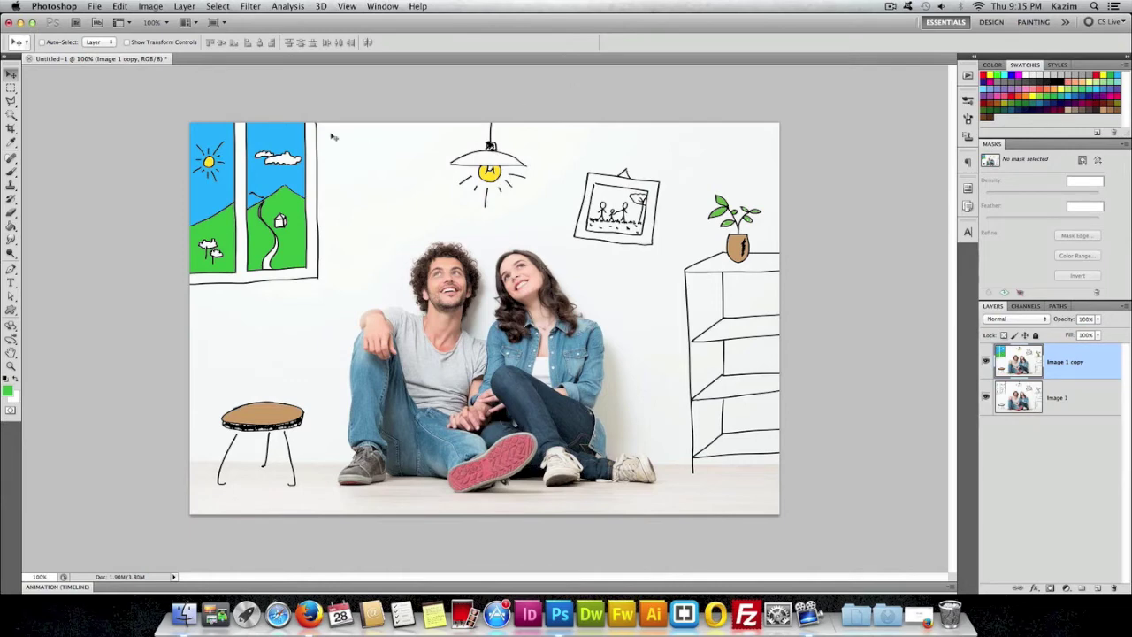
{"action": "left_click", "coordinate": [380, 6]}
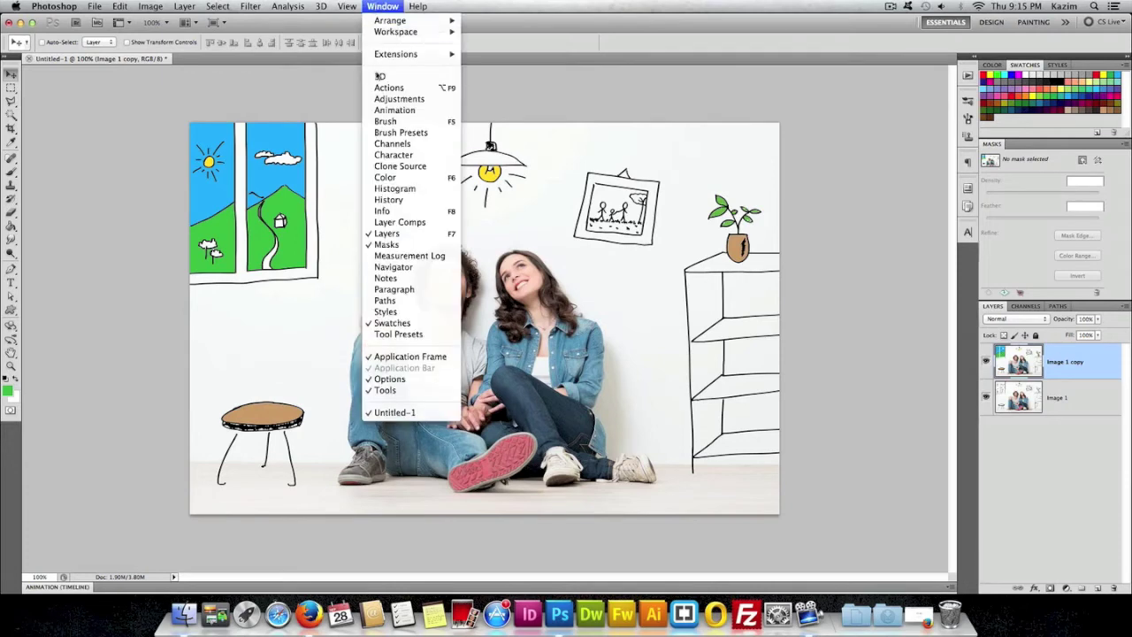
{"action": "left_click", "coordinate": [395, 110]}
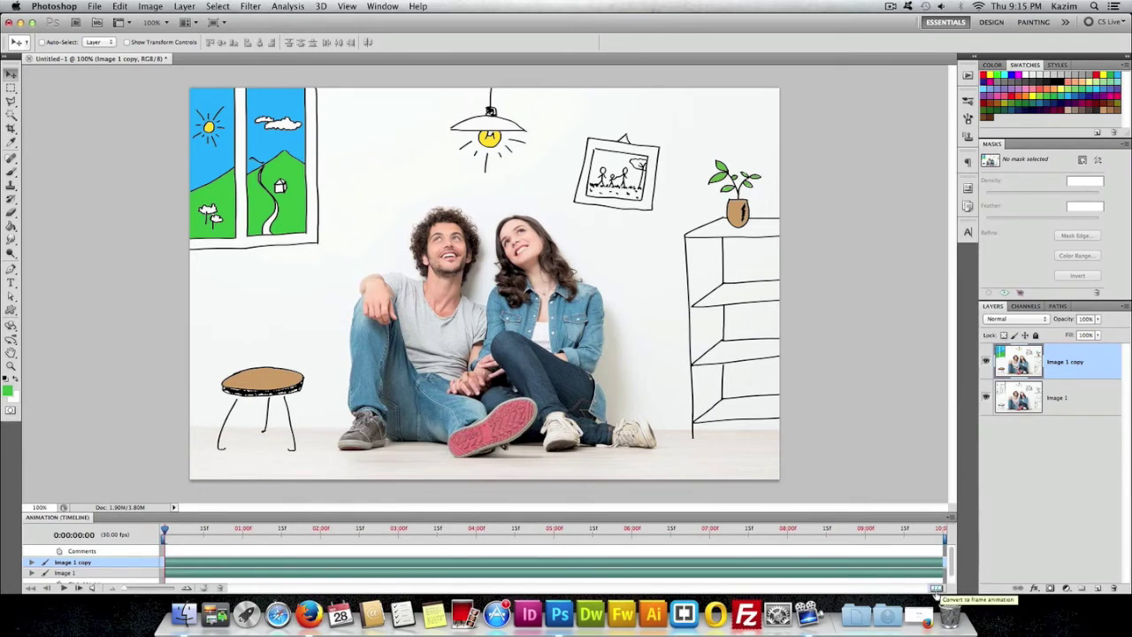
Convert the Animation timeline into frame animation mode.
{"action": "left_click", "coordinate": [935, 588]}
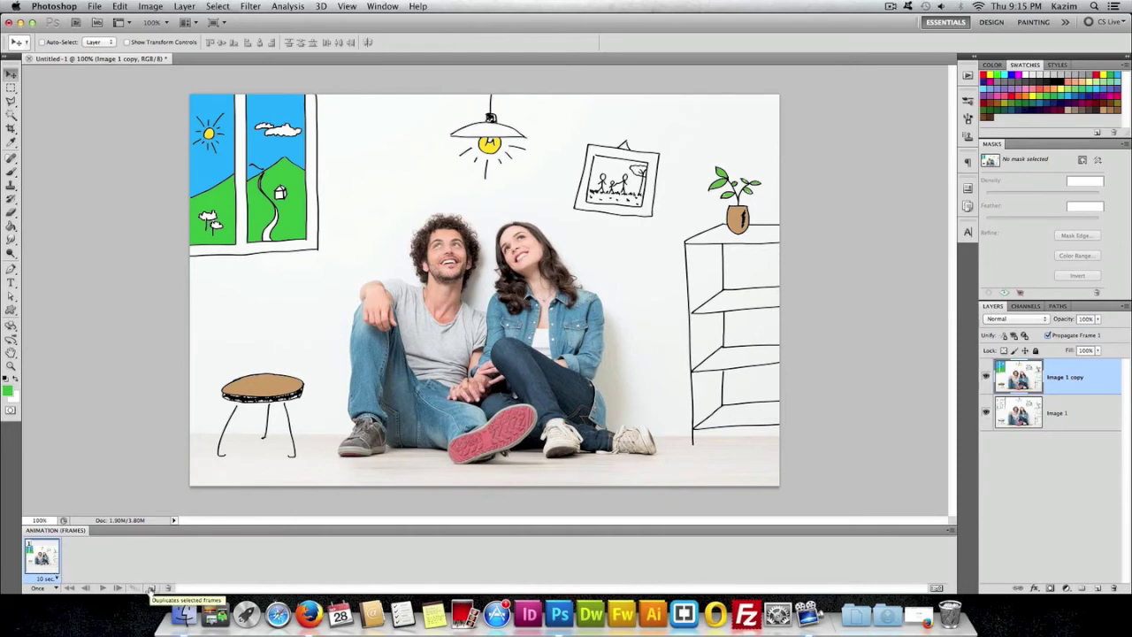
Duplicate the frame, hiding the Image 1 copy layer in frame 1 and showing it in frame 2.
{"action": "left_click", "coordinate": [150, 589]}
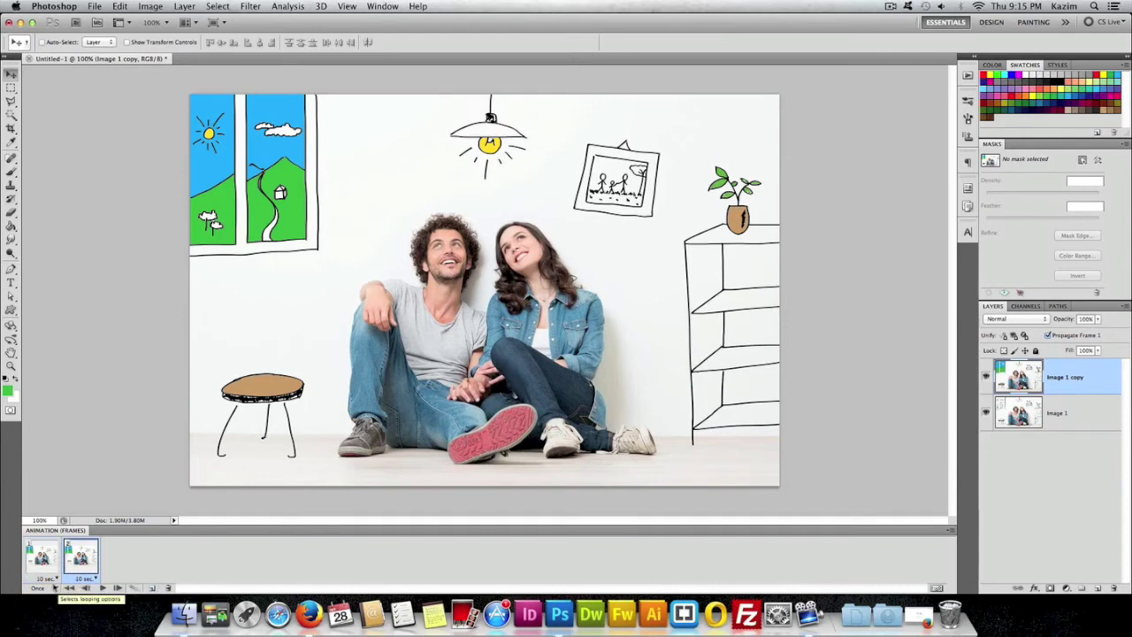
{"action": "left_click", "coordinate": [44, 557]}
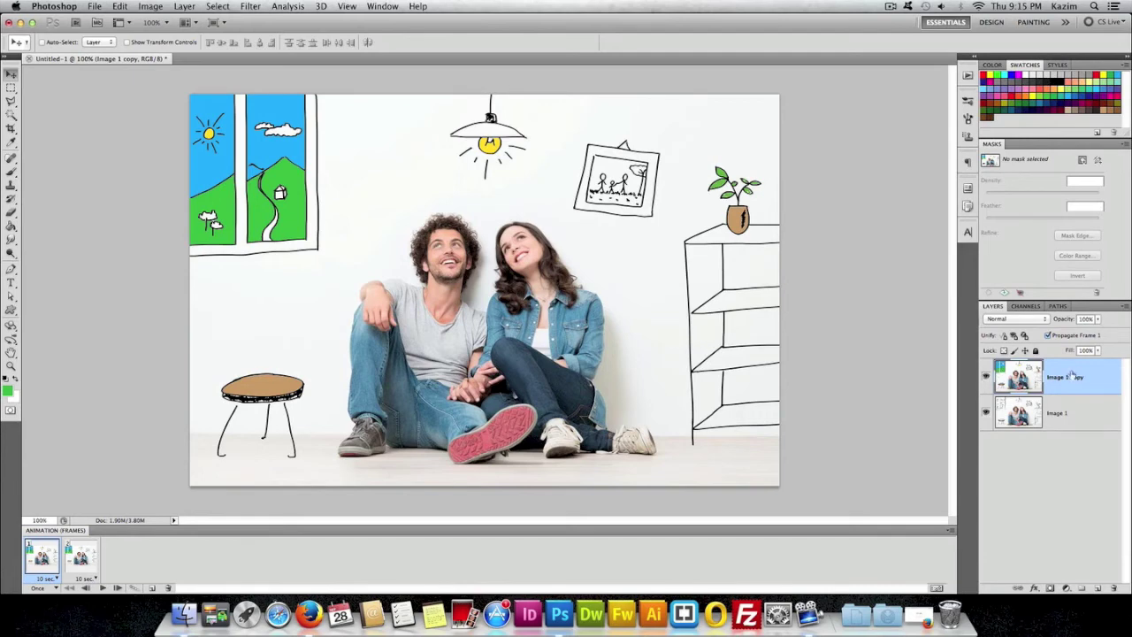
{"action": "left_click", "coordinate": [988, 379]}
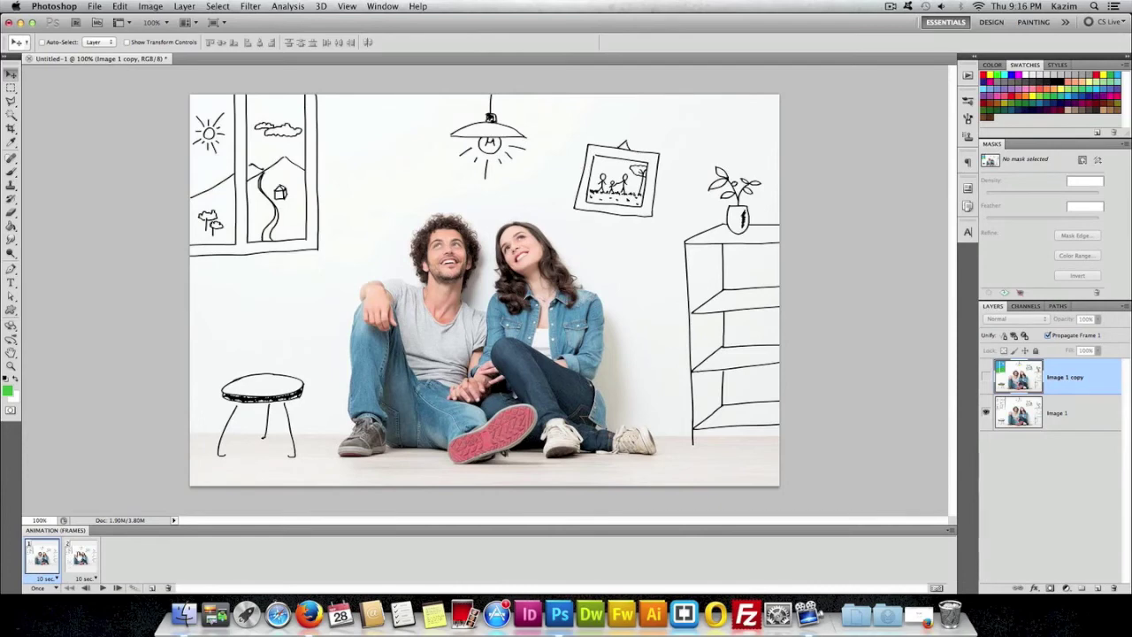
{"action": "left_click", "coordinate": [80, 555]}
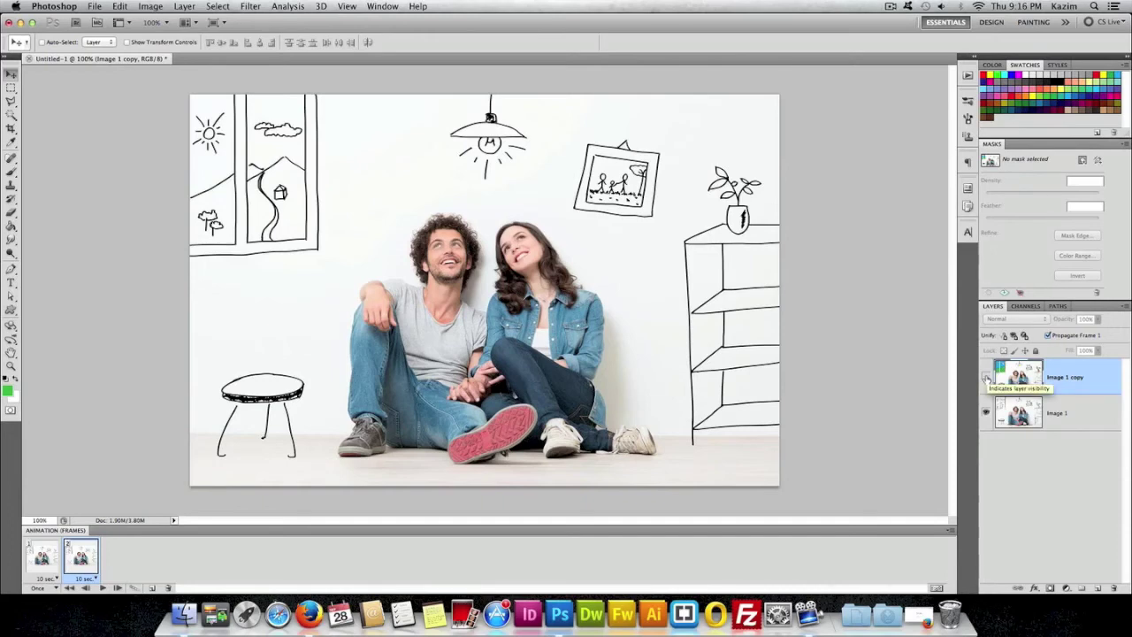
{"action": "left_click", "coordinate": [986, 378]}
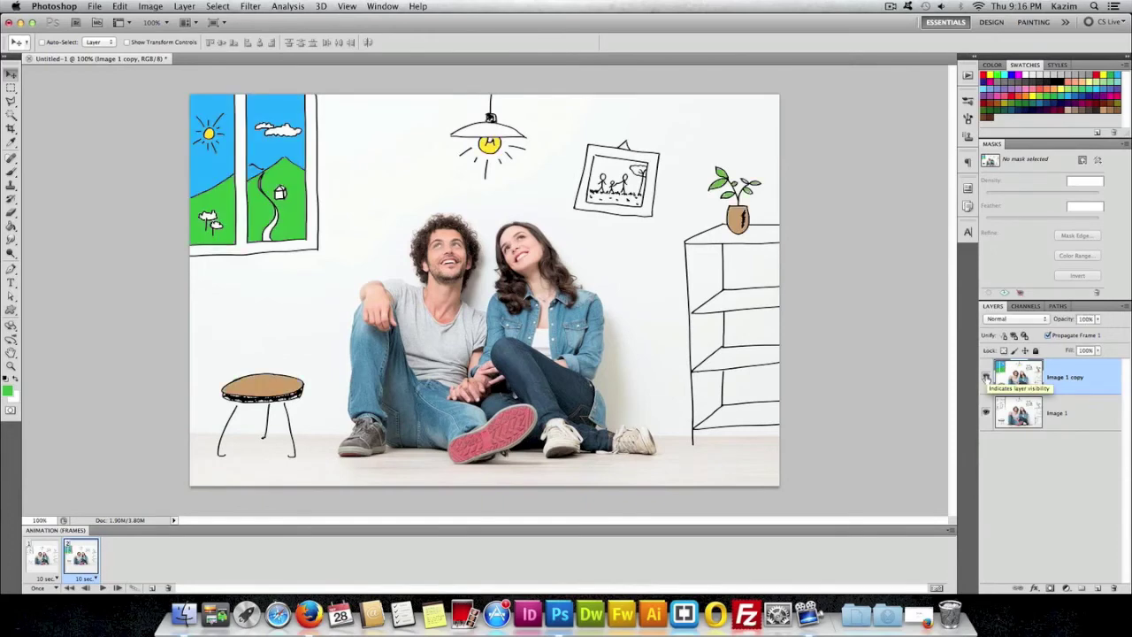
{"action": "left_click", "coordinate": [95, 579]}
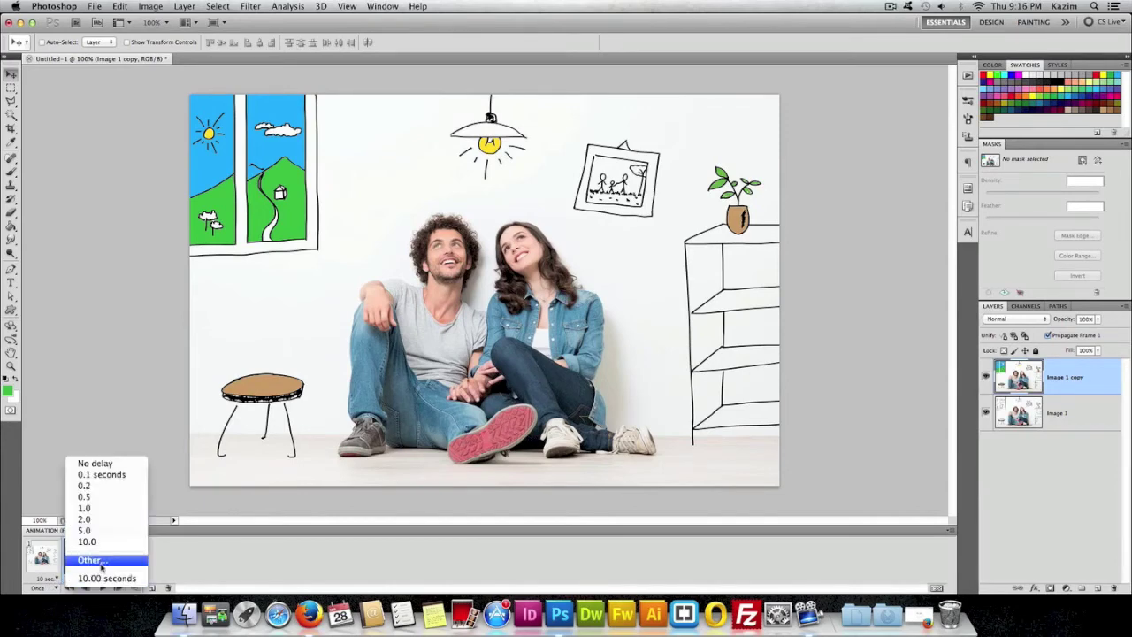
Give both frames a 2-second delay and set looping to Forever.
{"action": "left_click", "coordinate": [100, 562]}
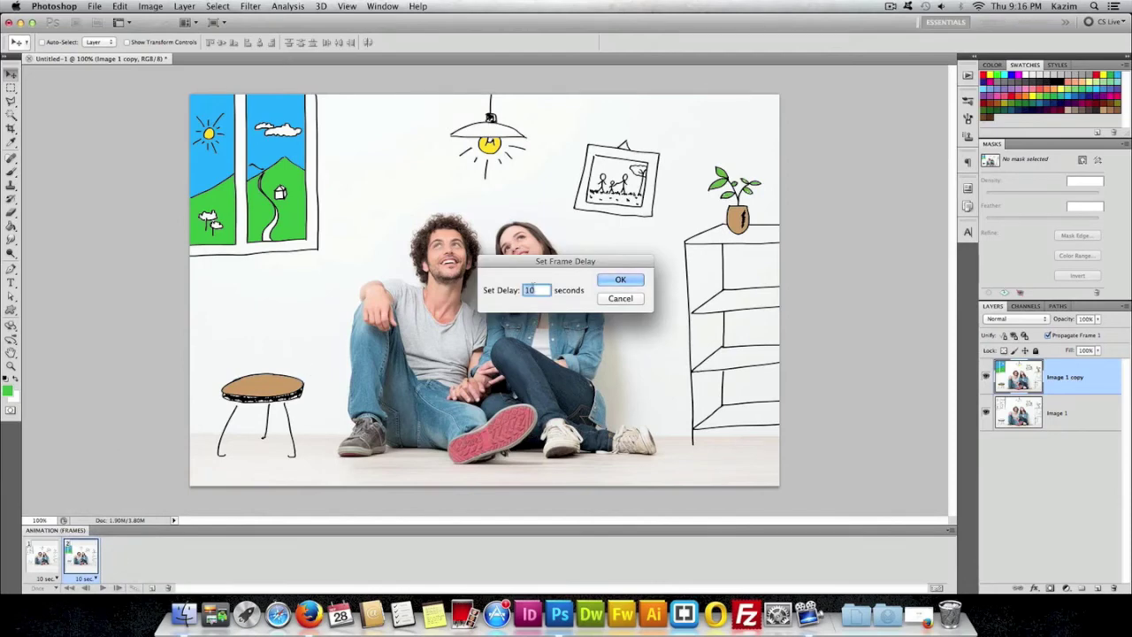
{"action": "type", "text": "2"}
{"action": "left_click", "coordinate": [636, 281]}
{"action": "left_click", "coordinate": [53, 579]}
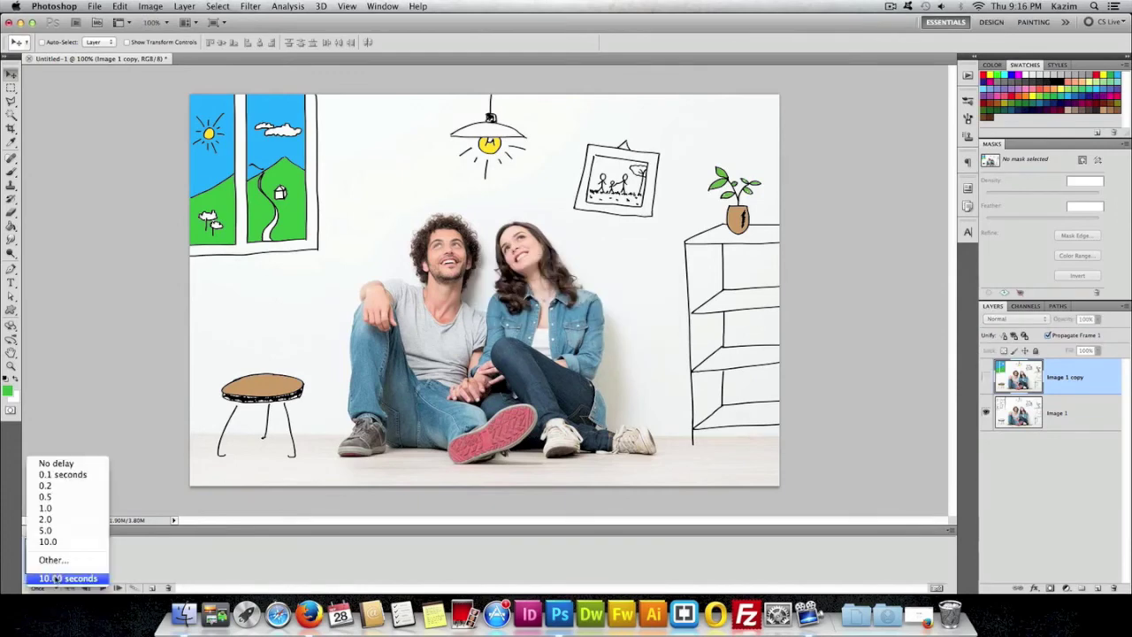
{"action": "left_click", "coordinate": [60, 564]}
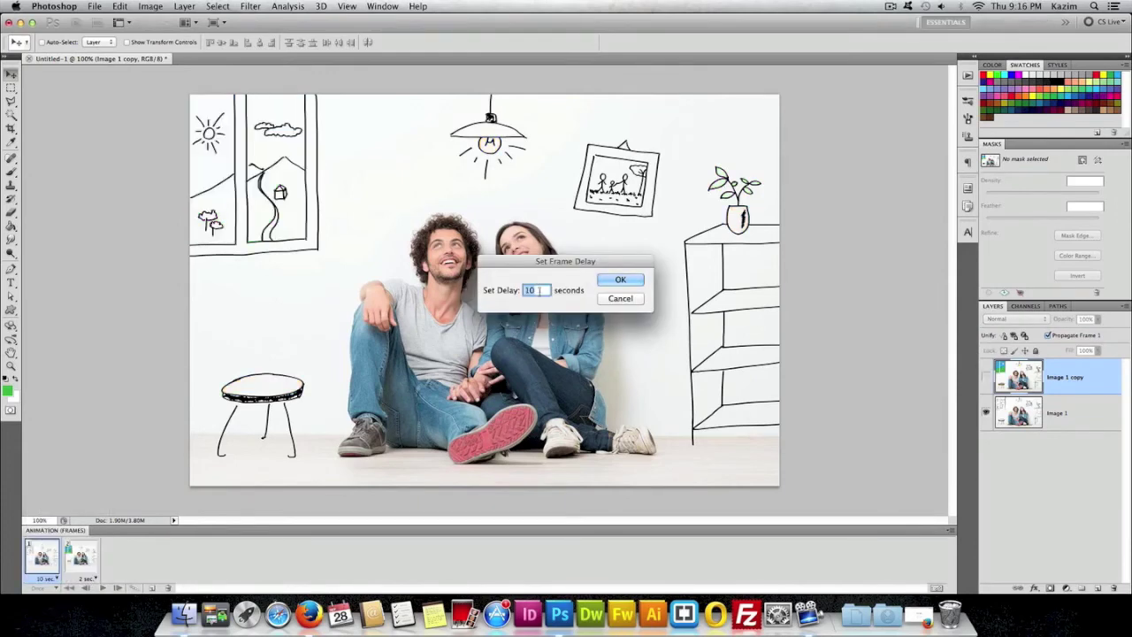
{"action": "type", "text": "2"}
{"action": "left_click", "coordinate": [616, 281]}
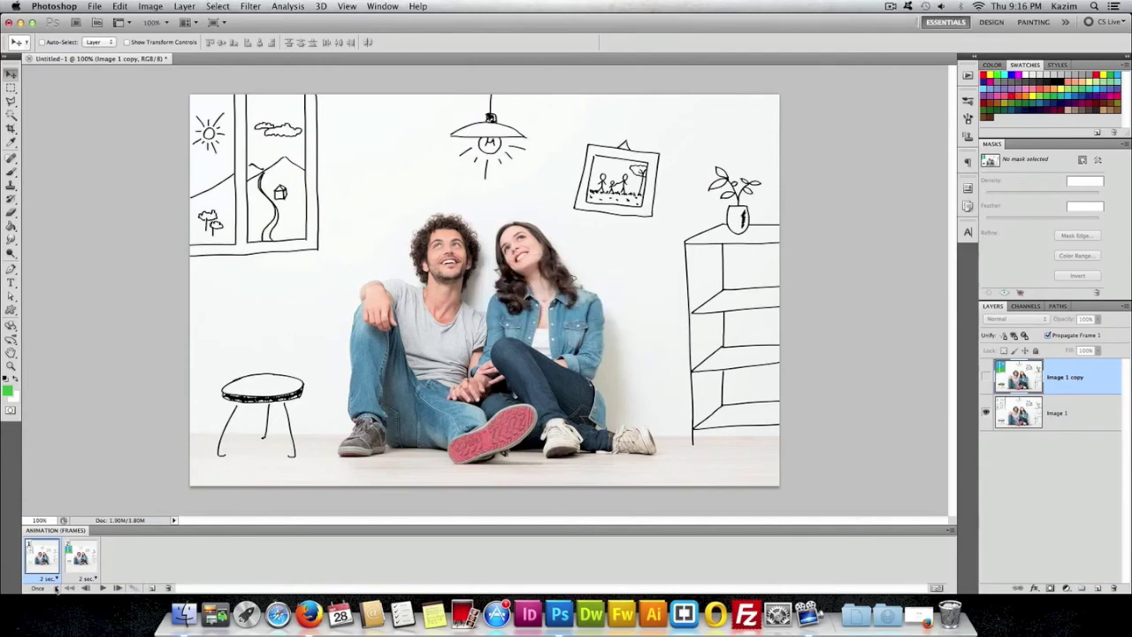
{"action": "left_click", "coordinate": [54, 588]}
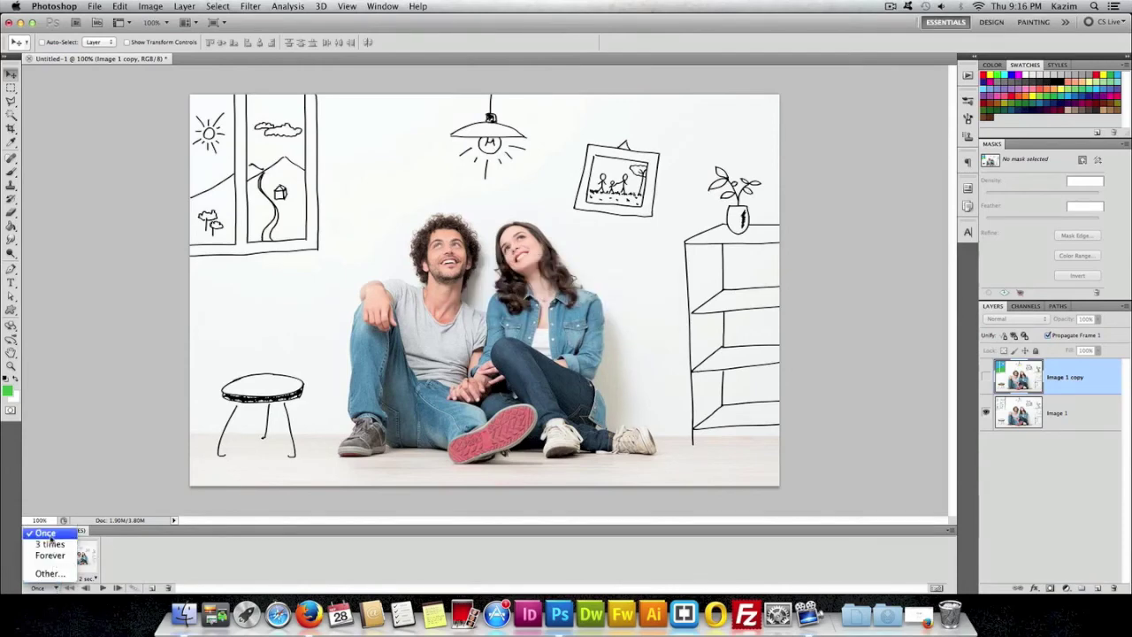
{"action": "left_click", "coordinate": [50, 554]}
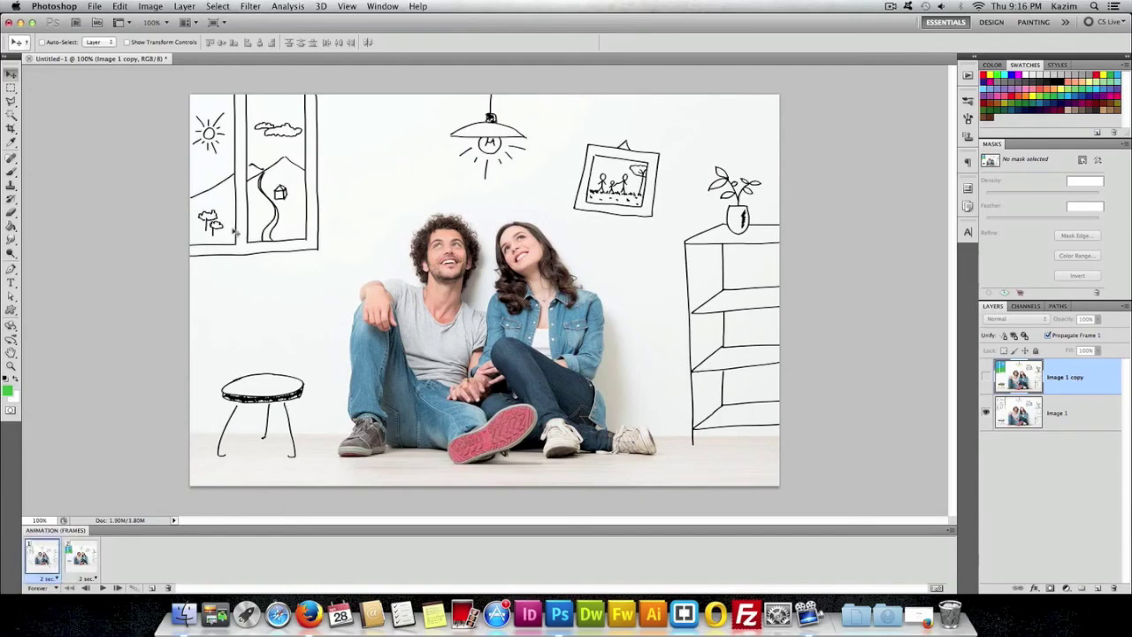
Choose GIF as the format in Save for Web & Devices.
{"action": "left_click", "coordinate": [94, 6]}
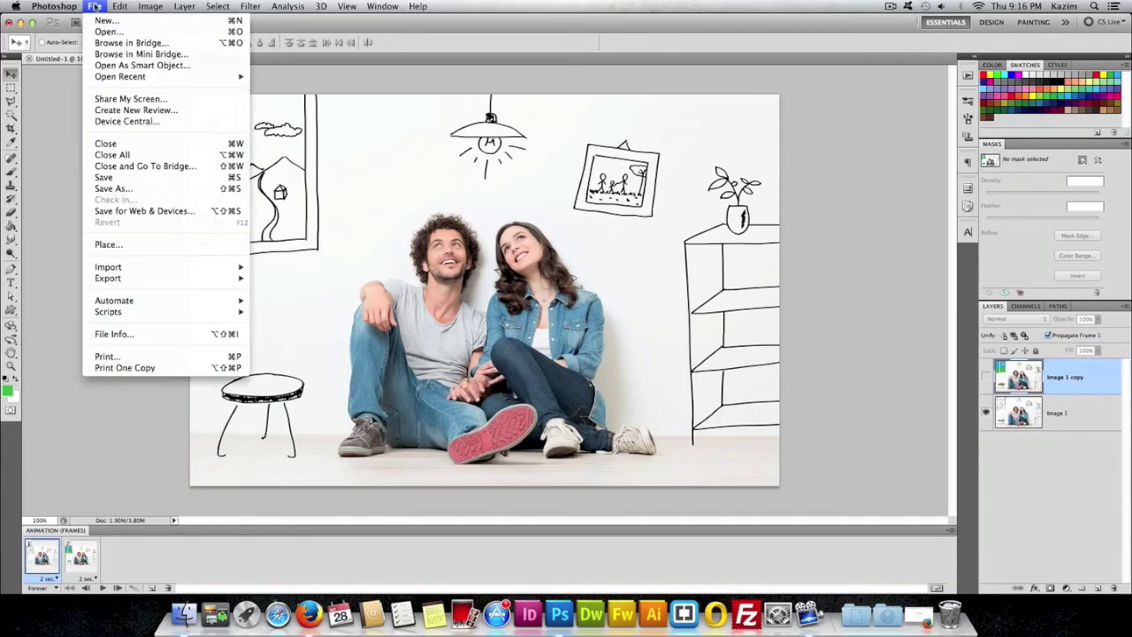
{"action": "left_click", "coordinate": [107, 213]}
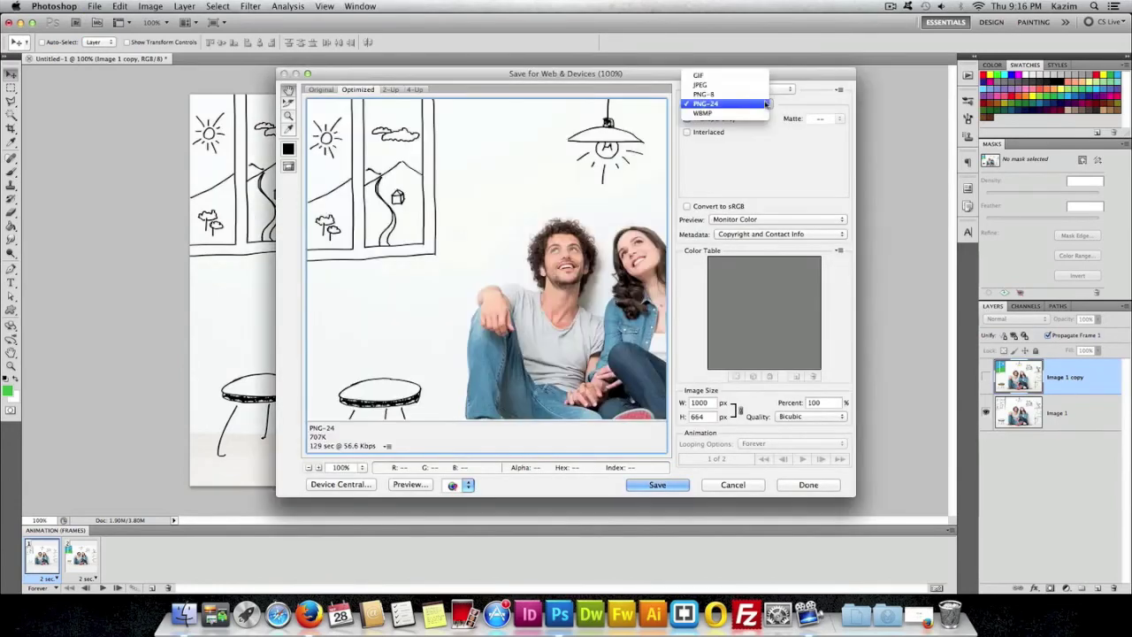
{"action": "left_click", "coordinate": [765, 103]}
{"action": "left_click", "coordinate": [753, 79]}
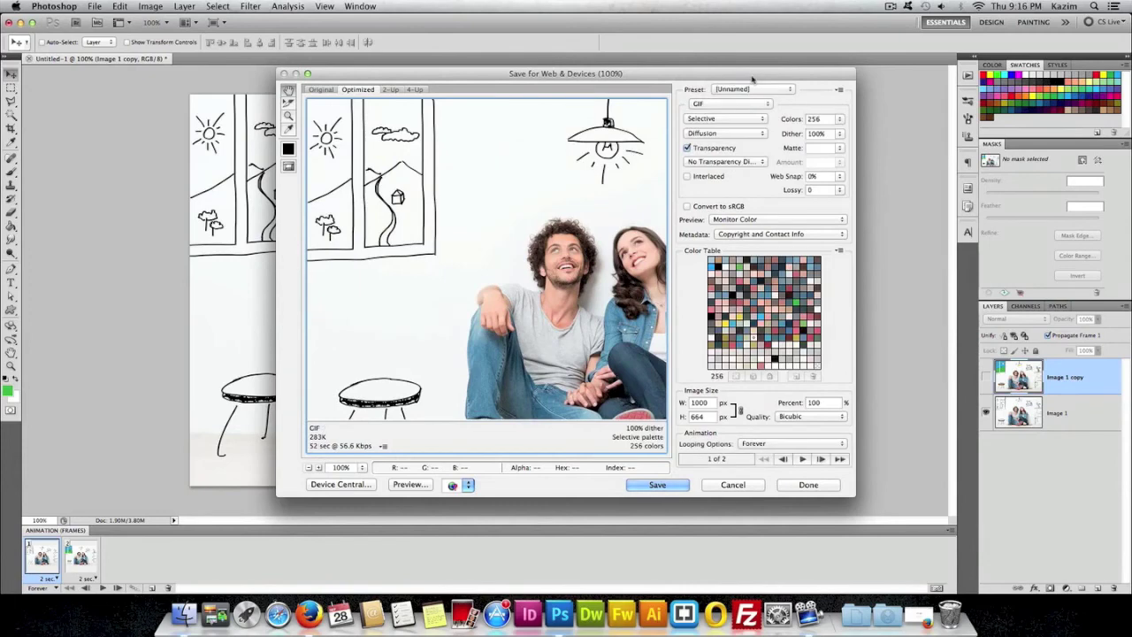
Save the optimized animation as Animation.gif on the Desktop.
{"action": "left_click", "coordinate": [657, 485]}
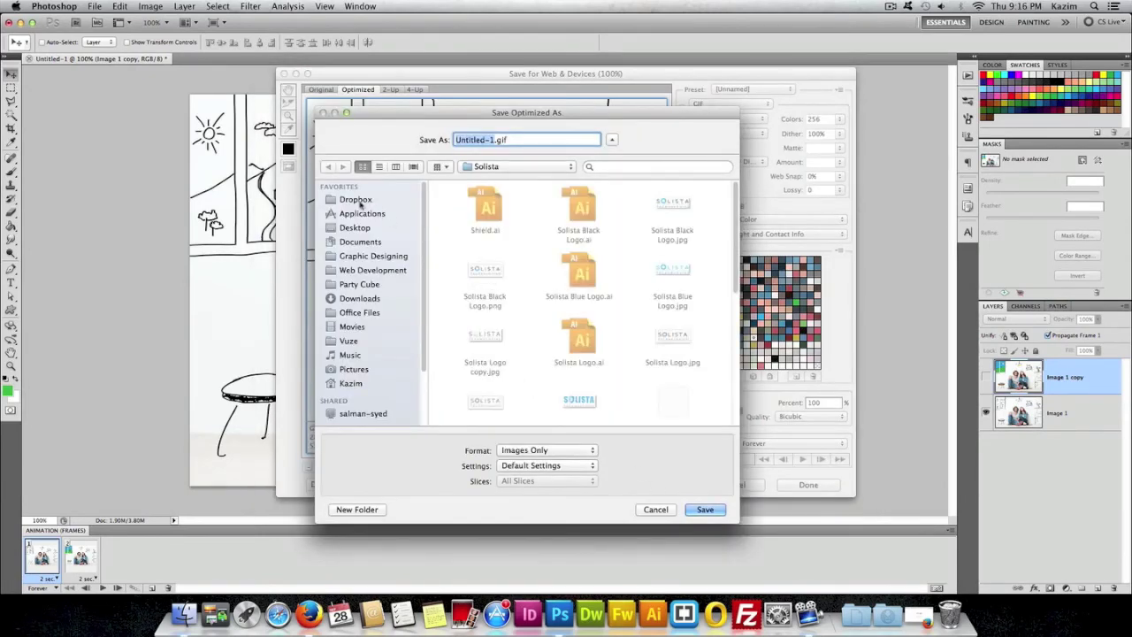
{"action": "left_click", "coordinate": [355, 199]}
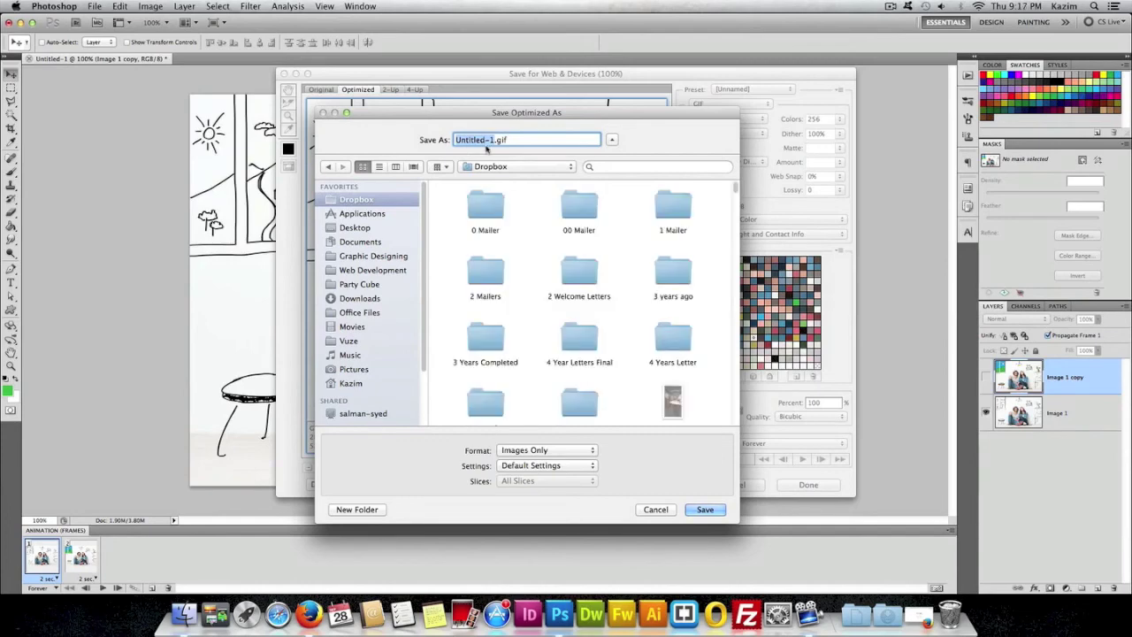
{"action": "type", "text": "Animation"}
{"action": "left_click", "coordinate": [356, 226]}
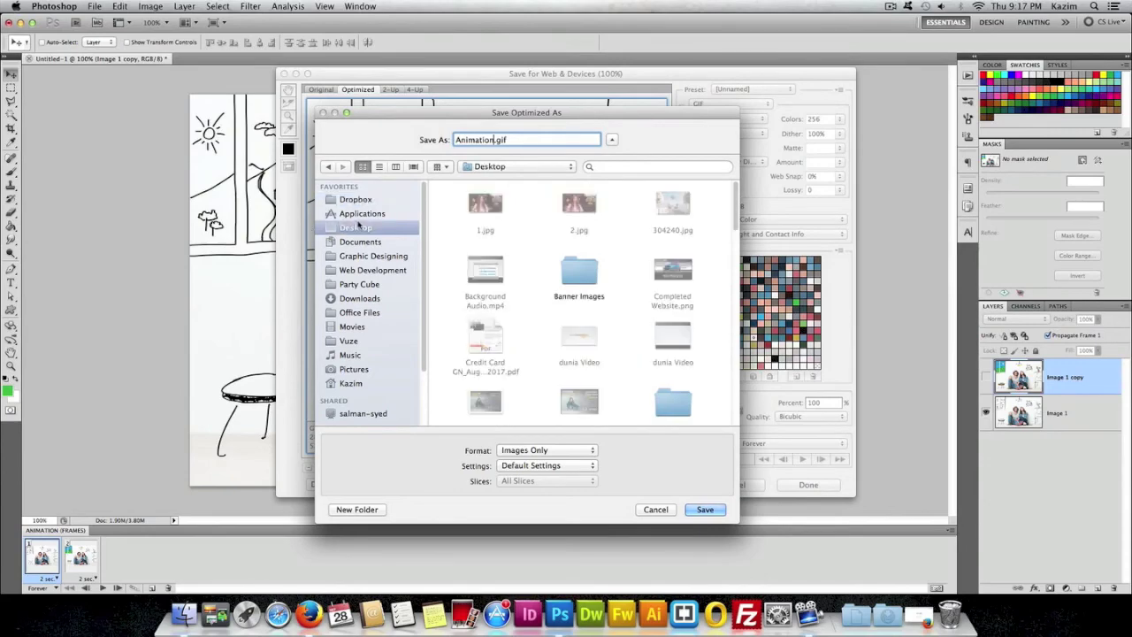
{"action": "left_click", "coordinate": [701, 508]}
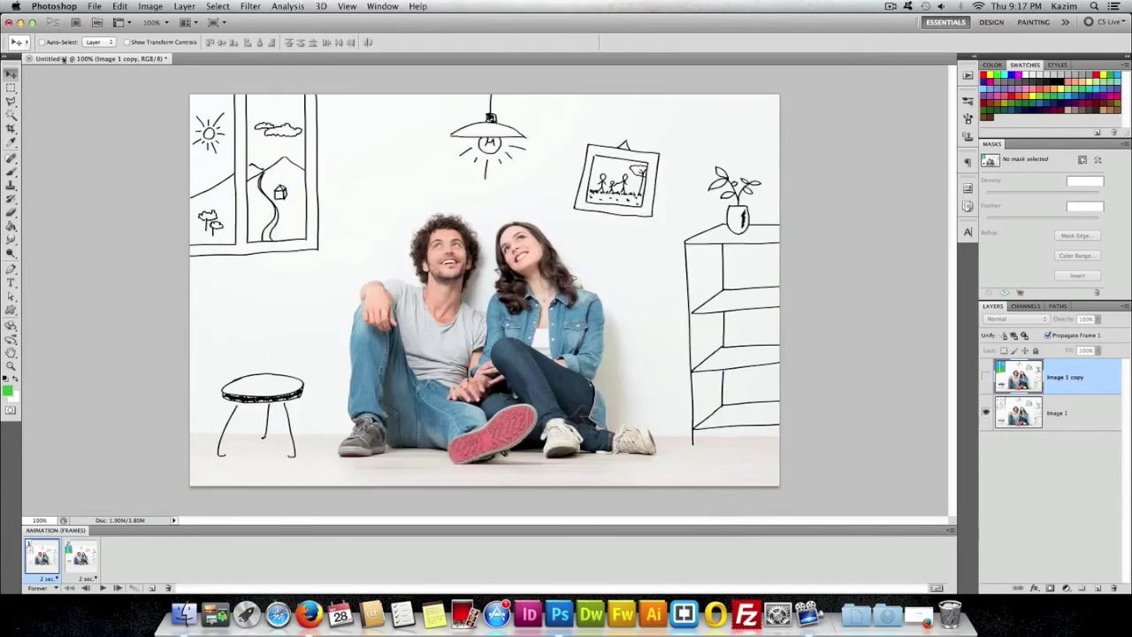
Minimize Photoshop and open Animation.gif from the desktop in Firefox via Open With.
{"action": "left_click", "coordinate": [21, 23]}
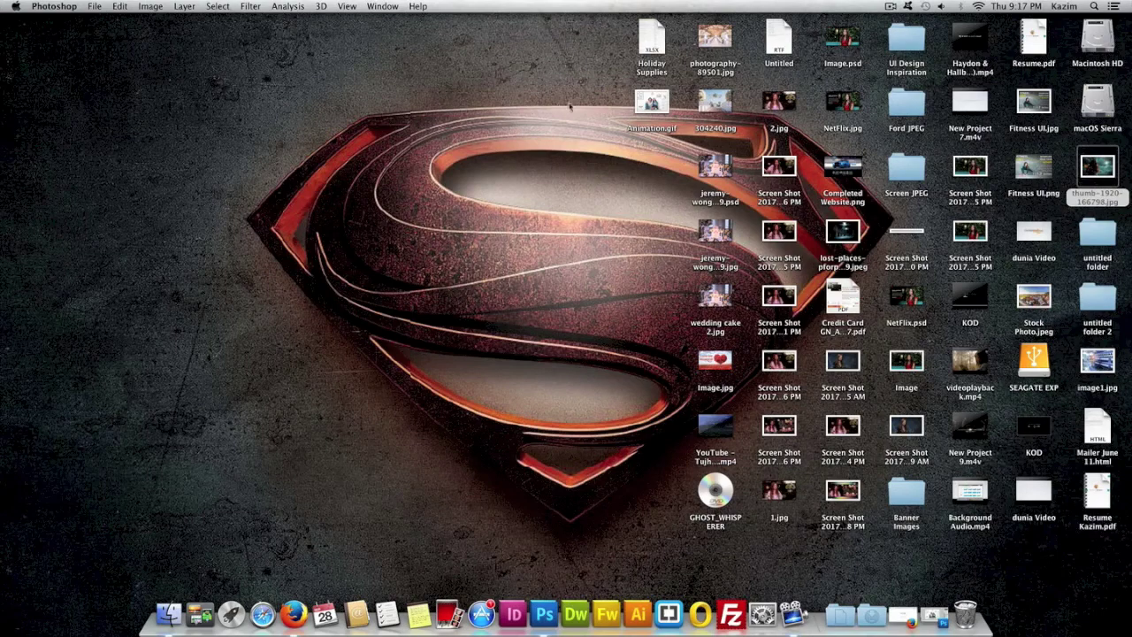
{"action": "right_click", "coordinate": [642, 101]}
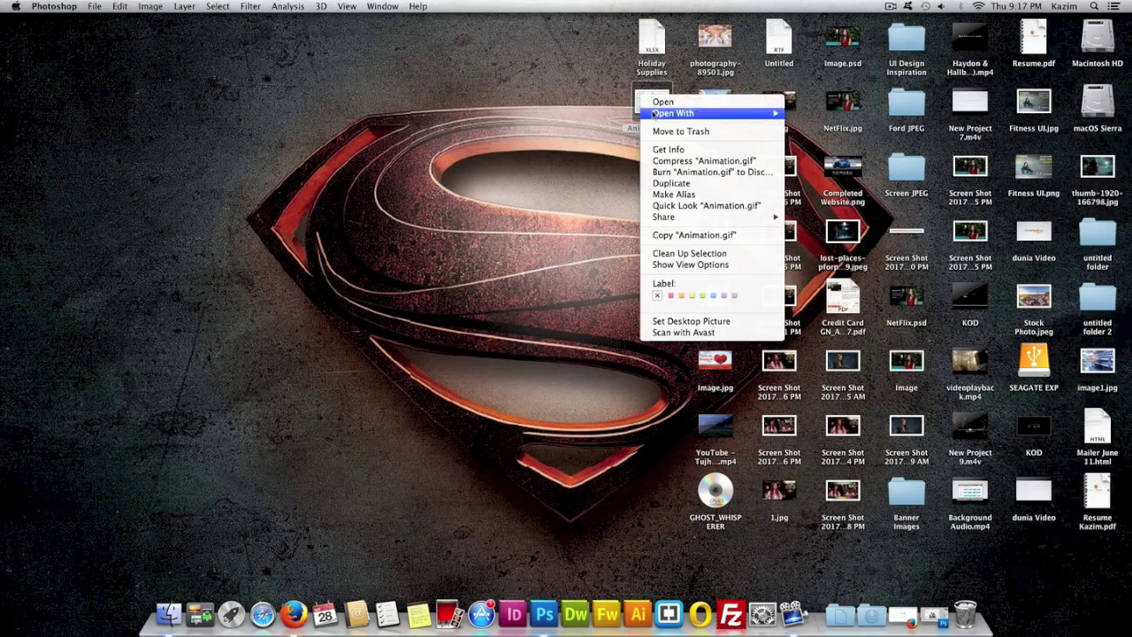
{"action": "mouse_move", "coordinate": [654, 113]}
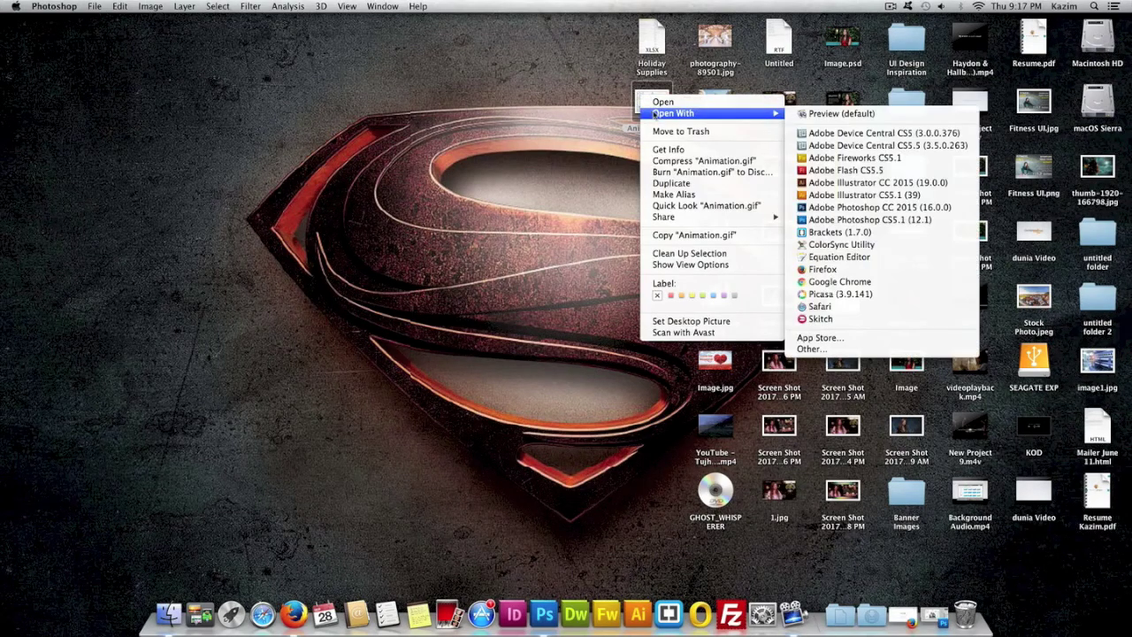
{"action": "left_click", "coordinate": [821, 269]}
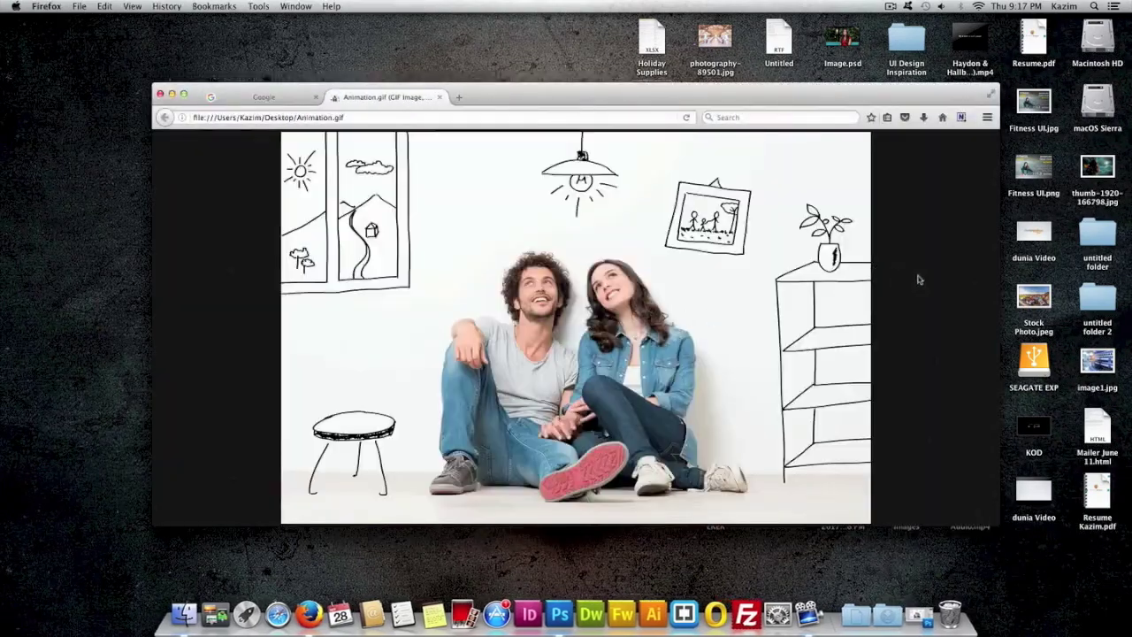